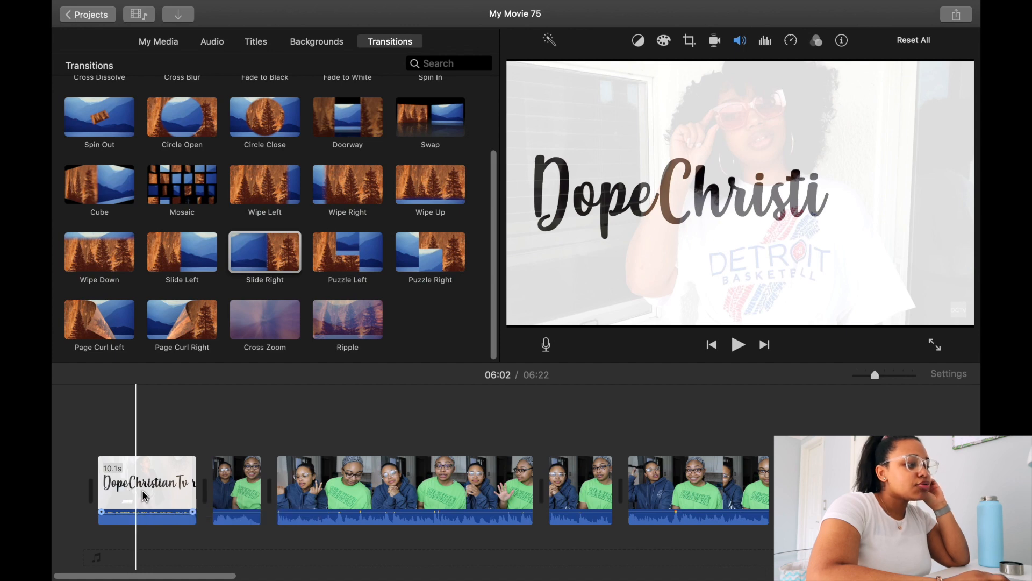
Step: Look over the timeline, the project media and the Desktop files available for import, without importing anything
scroll(150, 493, right, 15)
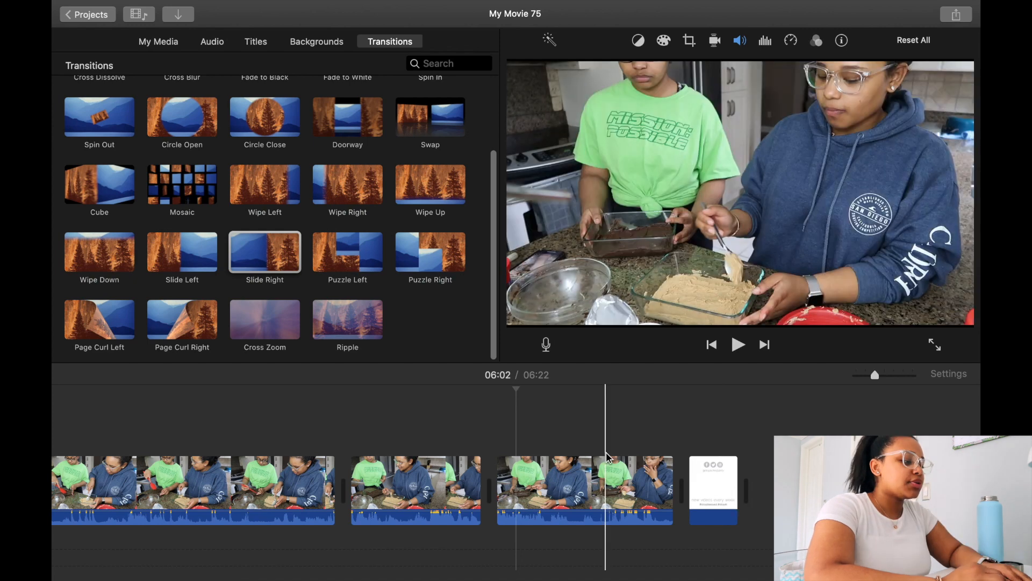
scroll(605, 452, left, 20)
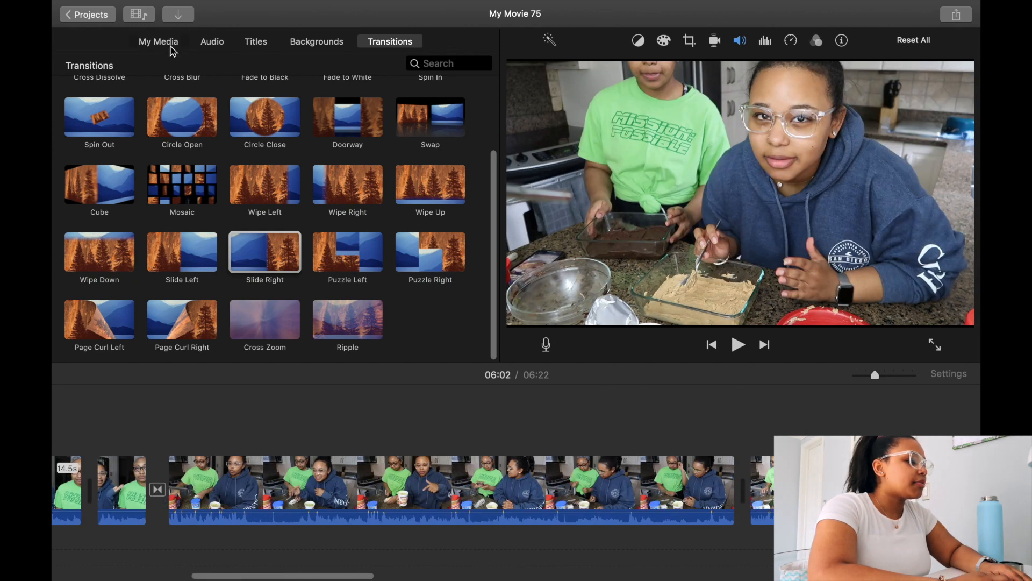
click(161, 42)
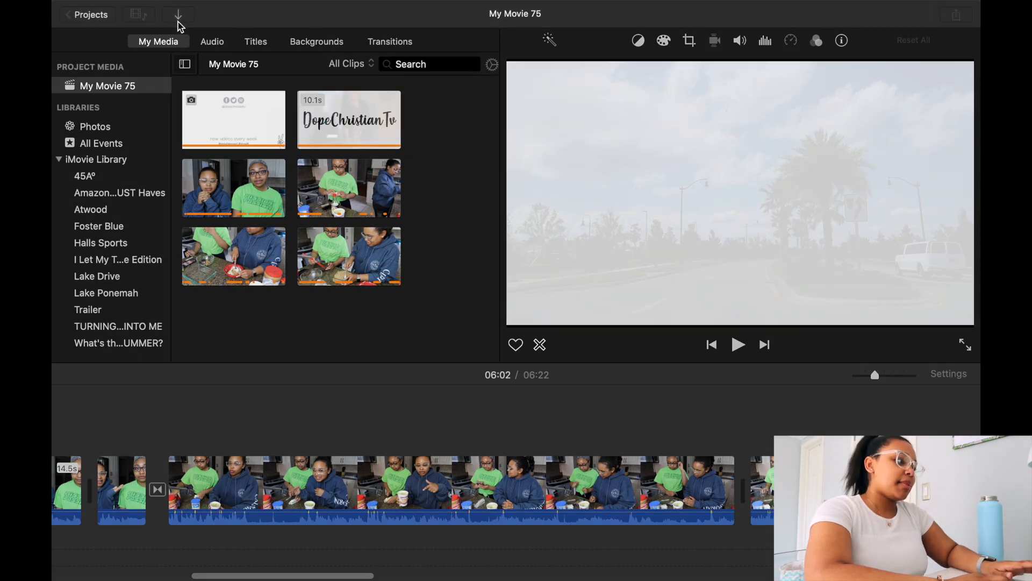
click(178, 22)
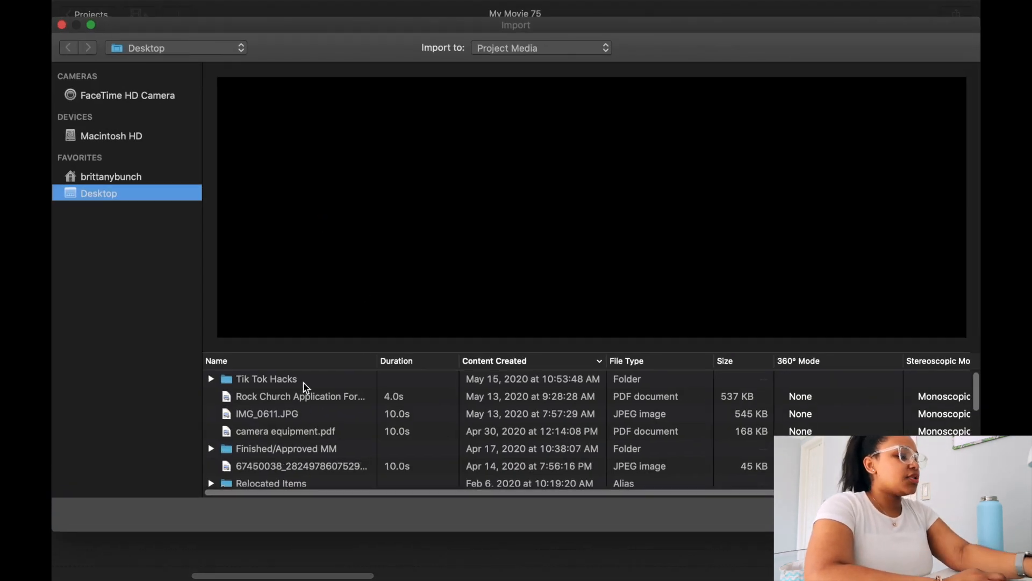
click(305, 384)
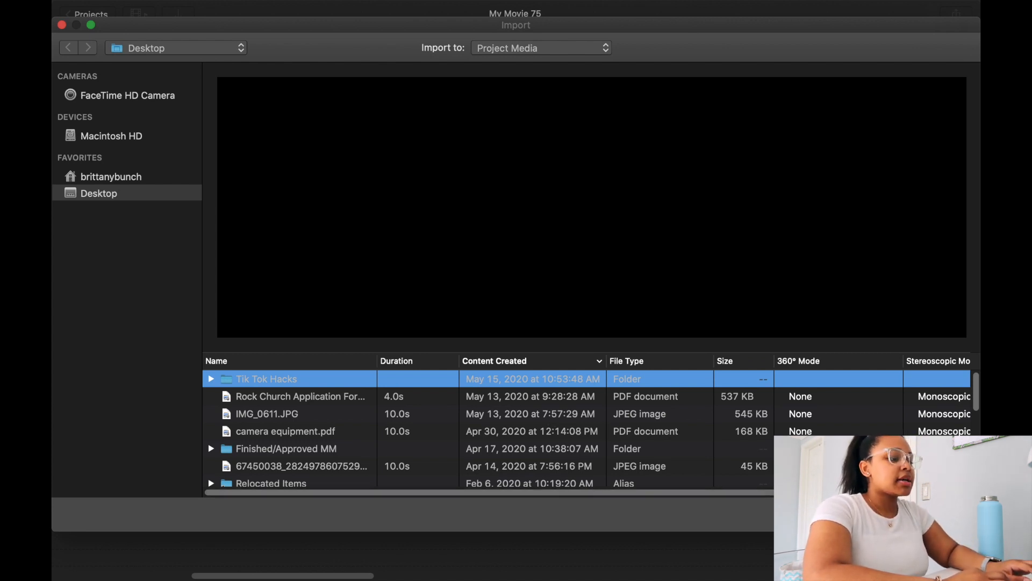
click(826, 514)
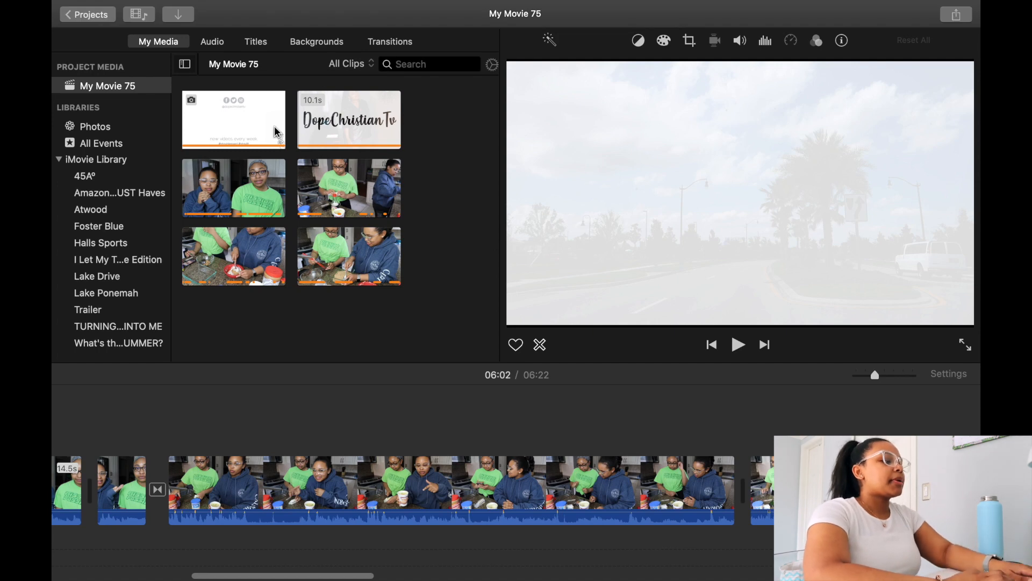
Step: Append the 1-minute clip of the two people talking in the kitchen from the project media to the end of the timeline
drag(874, 375, 858, 376)
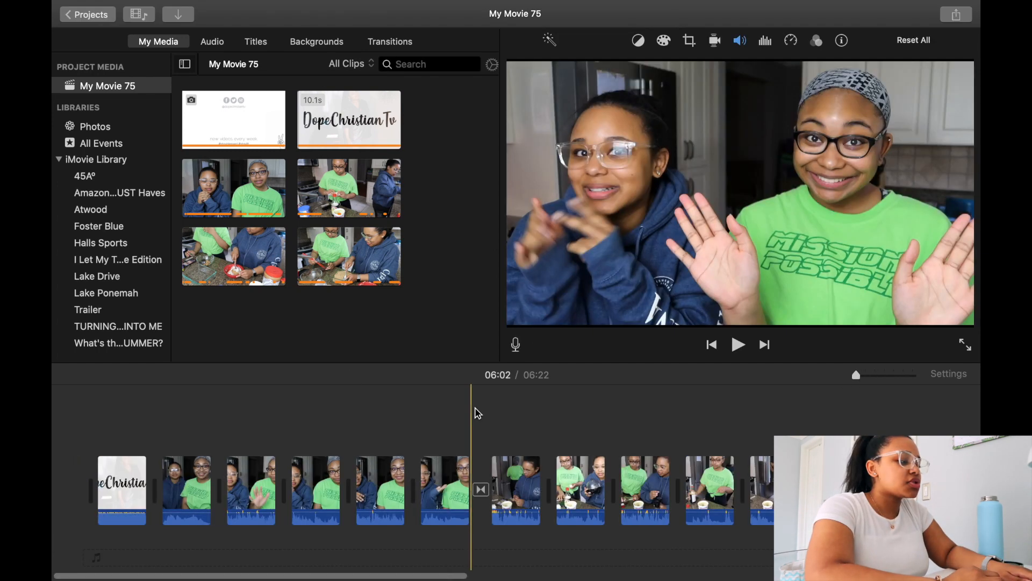
click(225, 193)
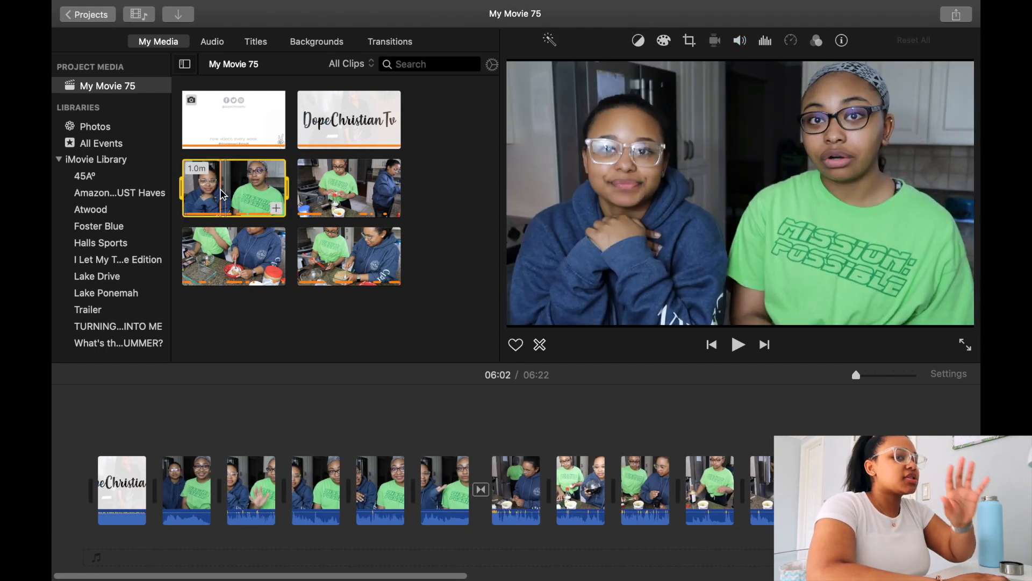
click(244, 195)
key(e)
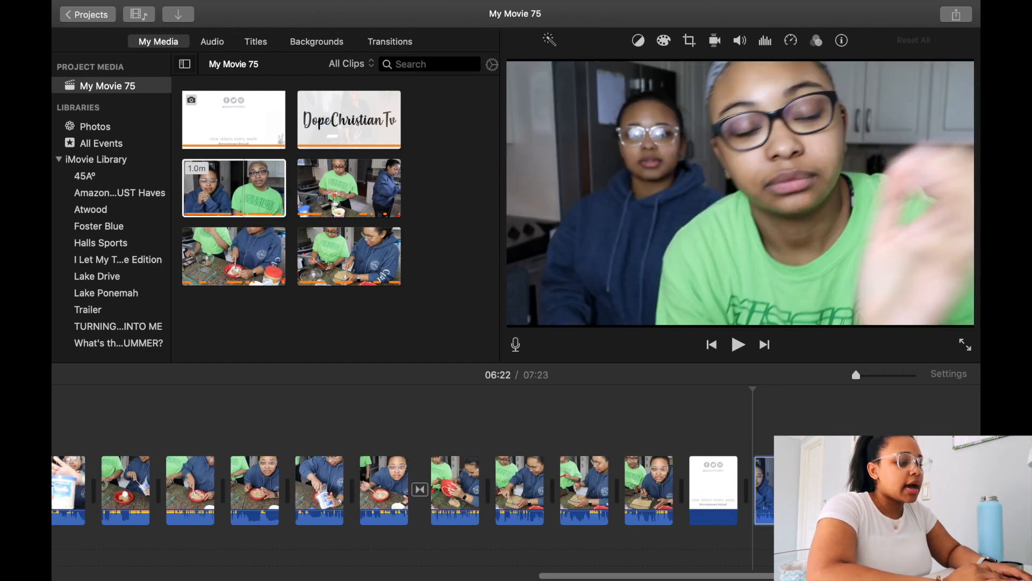
click(875, 374)
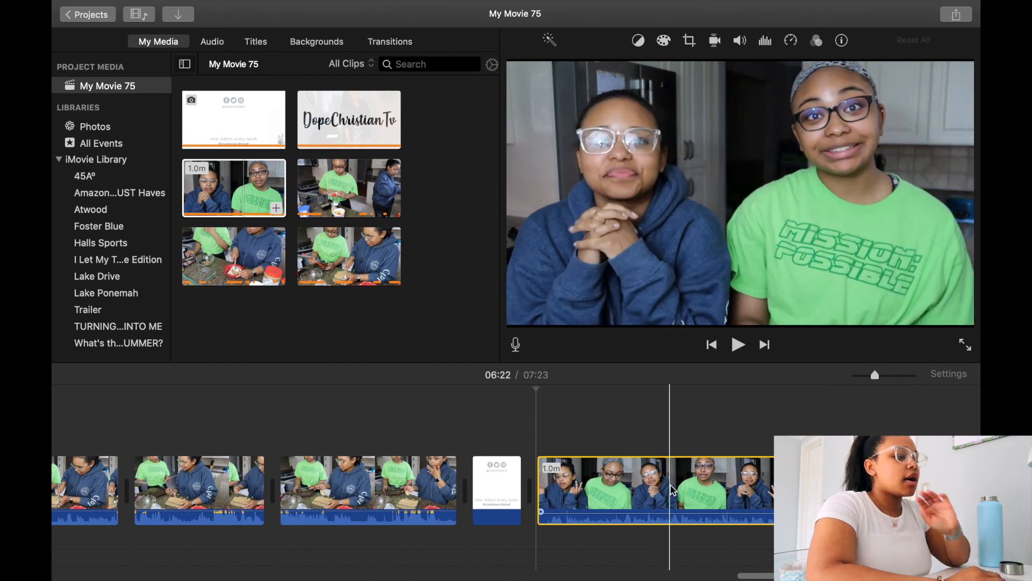
Step: Try the automatic color balance on the newly appended clip at 06:55
scroll(618, 499, right, 5)
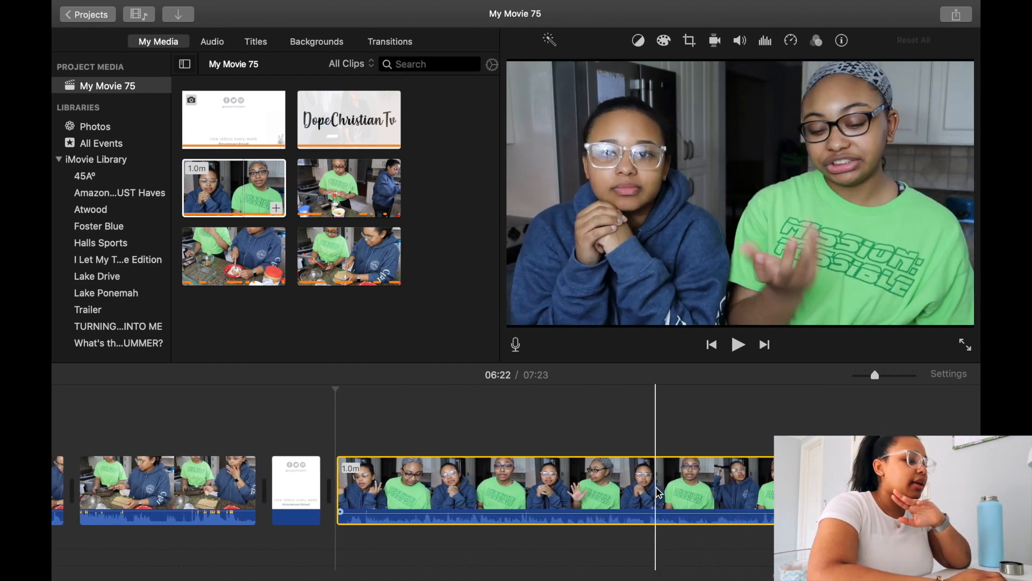
click(656, 491)
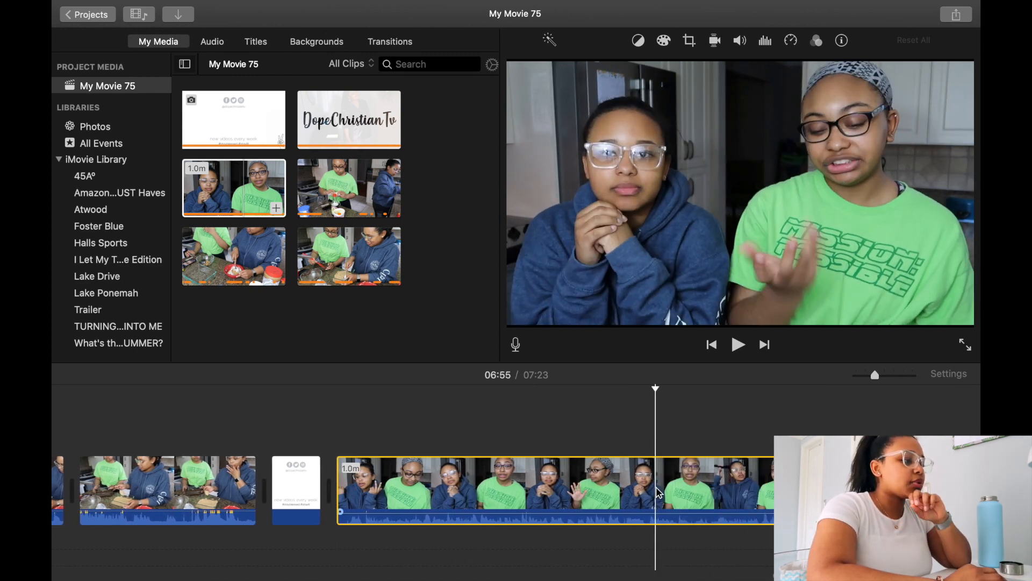
click(641, 43)
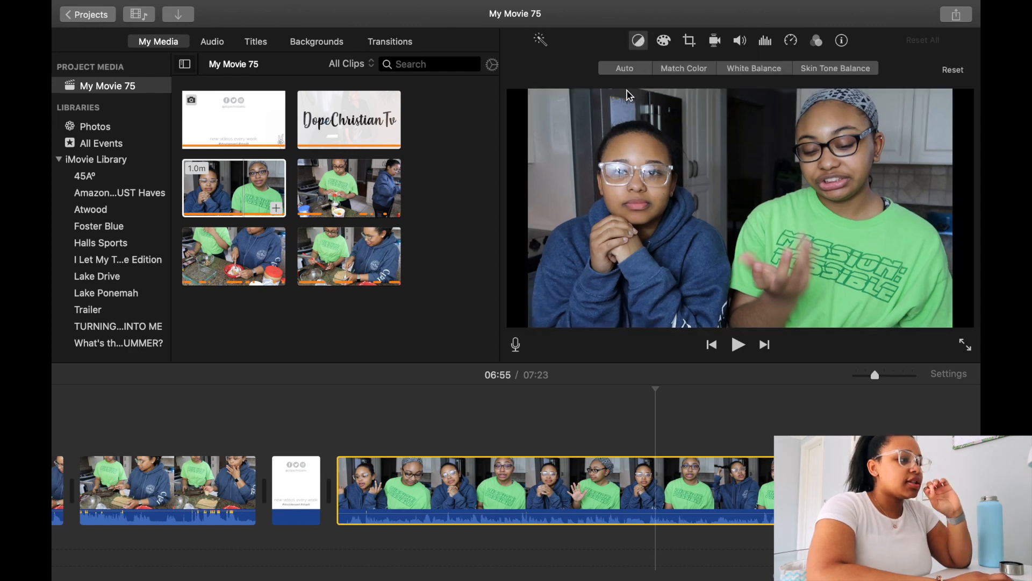
click(629, 70)
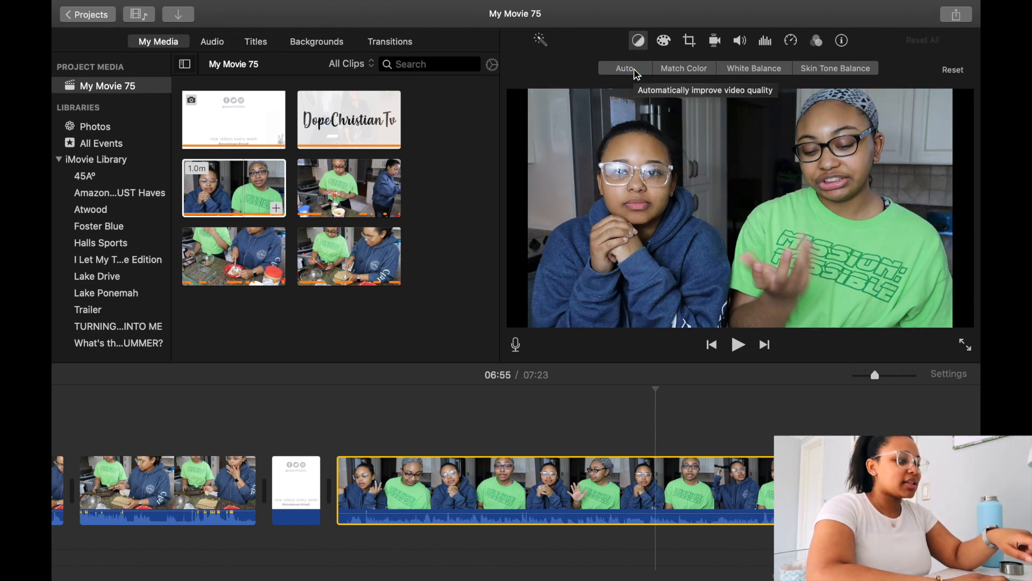
click(625, 68)
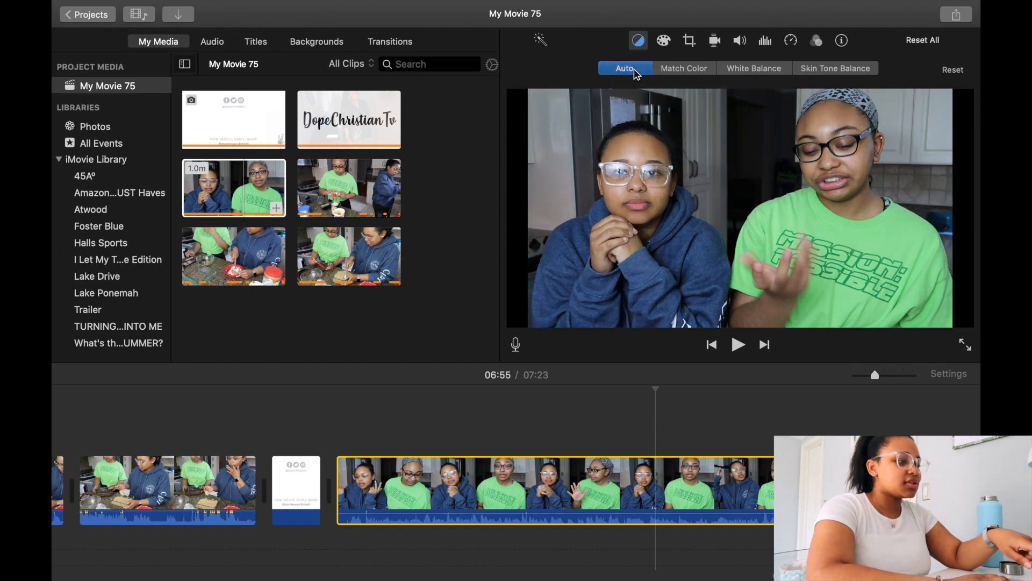
click(625, 69)
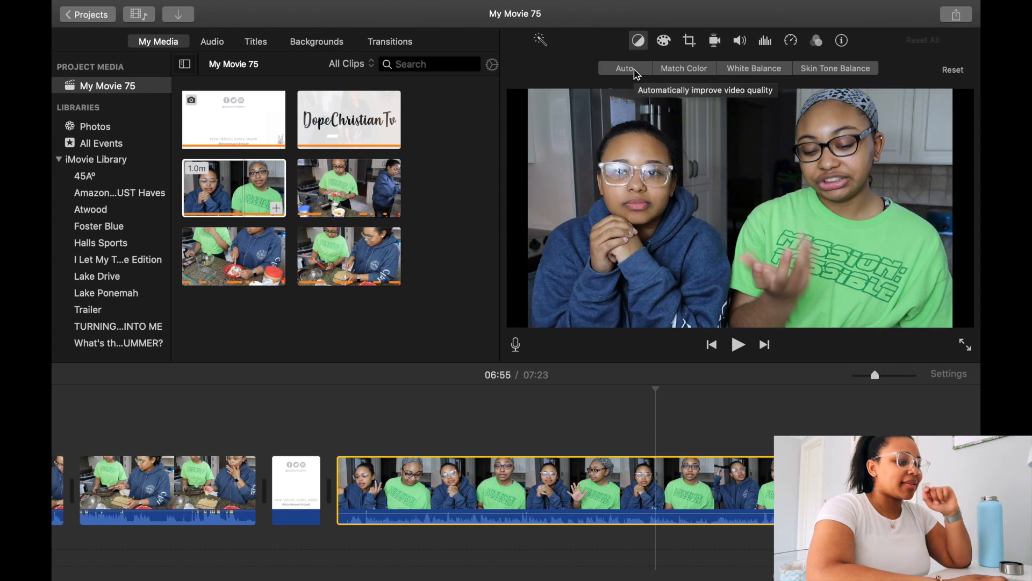
Step: Apply a white balance correction to the appended clip by sampling a color in the video frame
click(759, 72)
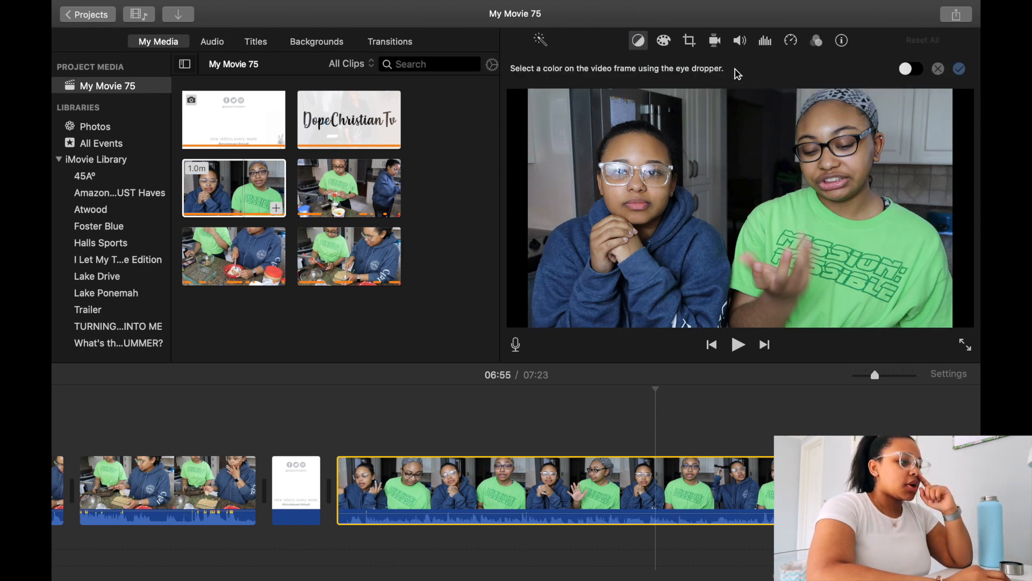
click(910, 122)
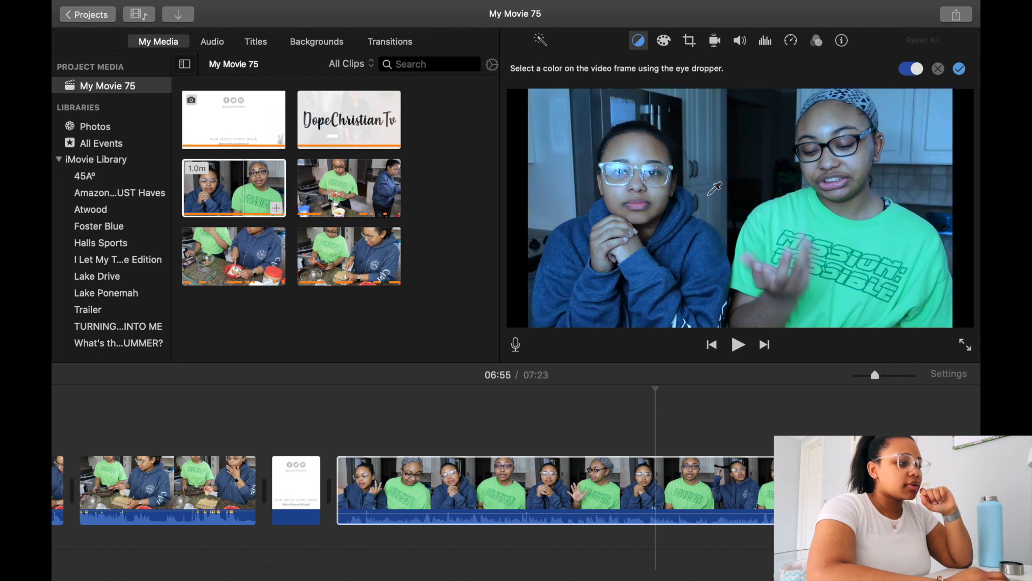
click(959, 69)
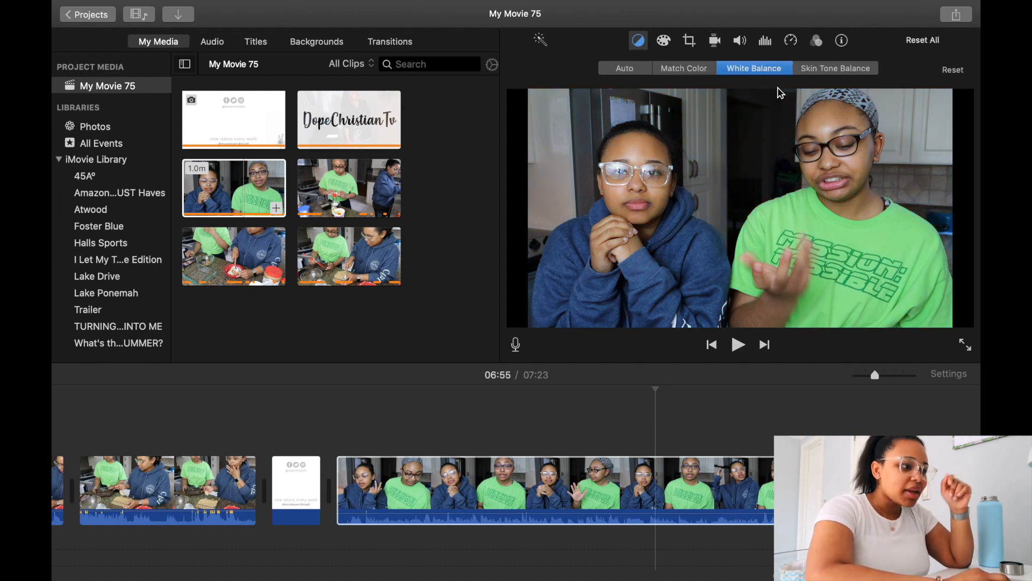
Step: Slightly raise the highlights and the color saturation of the appended clip
click(664, 42)
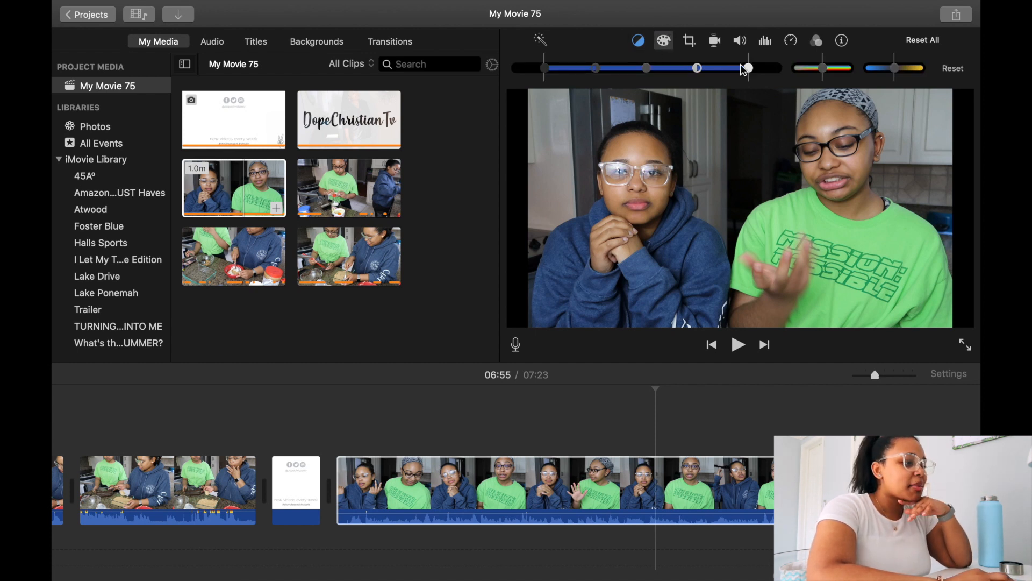
drag(750, 71, 755, 74)
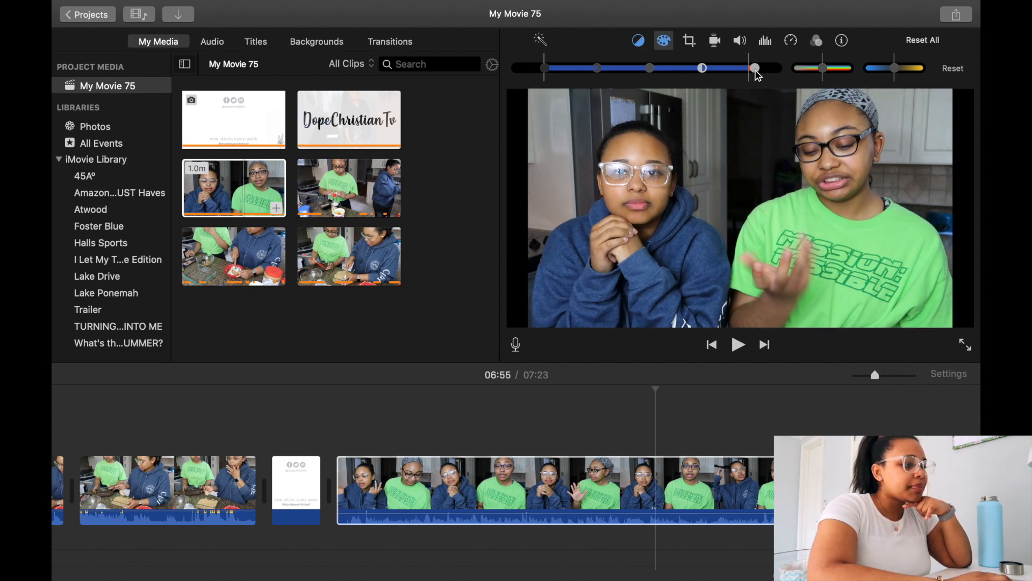
drag(824, 69, 828, 70)
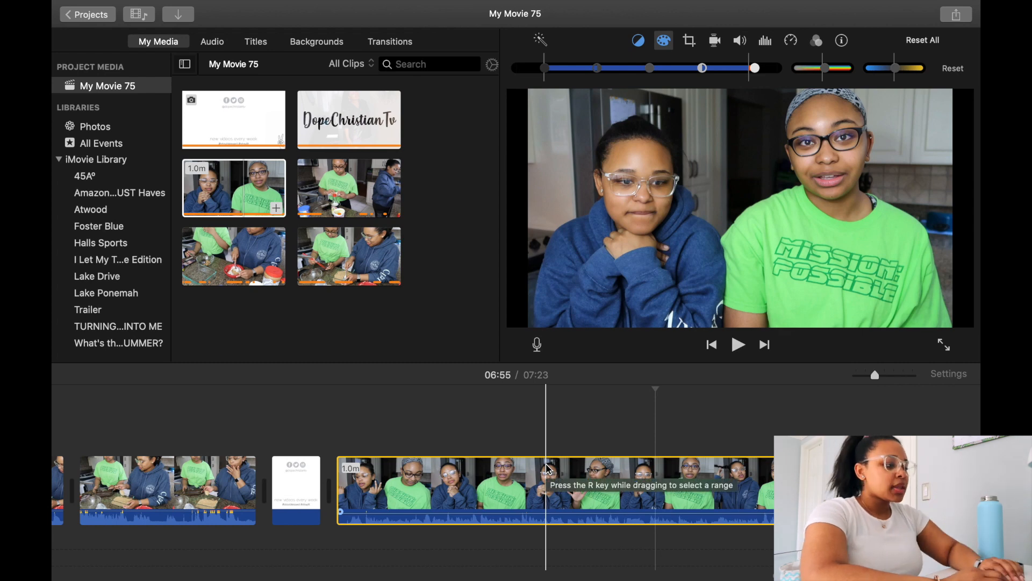
Step: Try adjusting the audio volume of the appended clip
click(364, 513)
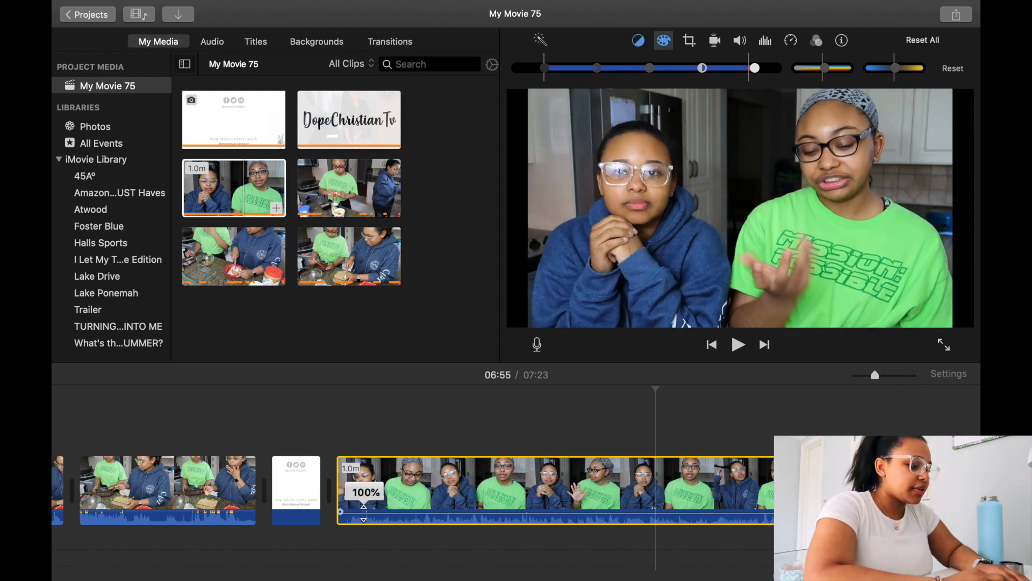
drag(364, 512, 366, 511)
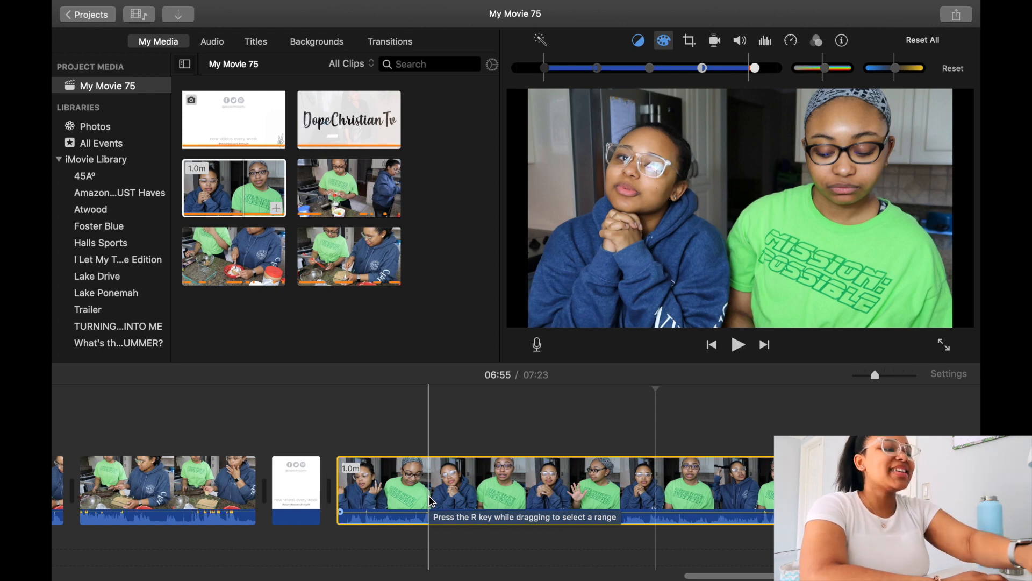
click(430, 502)
Step: Split the appended clip near its start at 06:23 and delete the 1.5-second opening piece
click(352, 472)
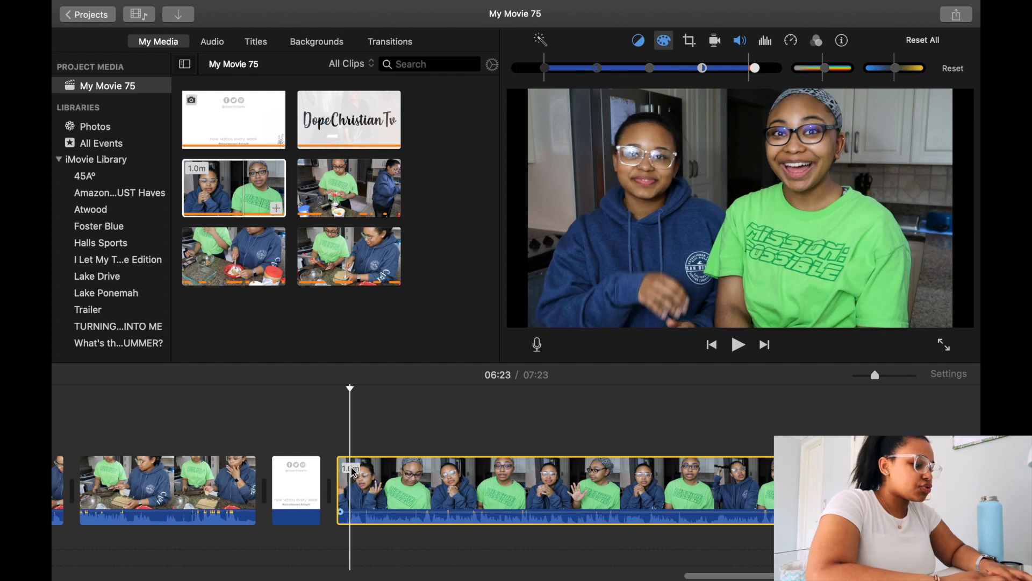
right_click(352, 471)
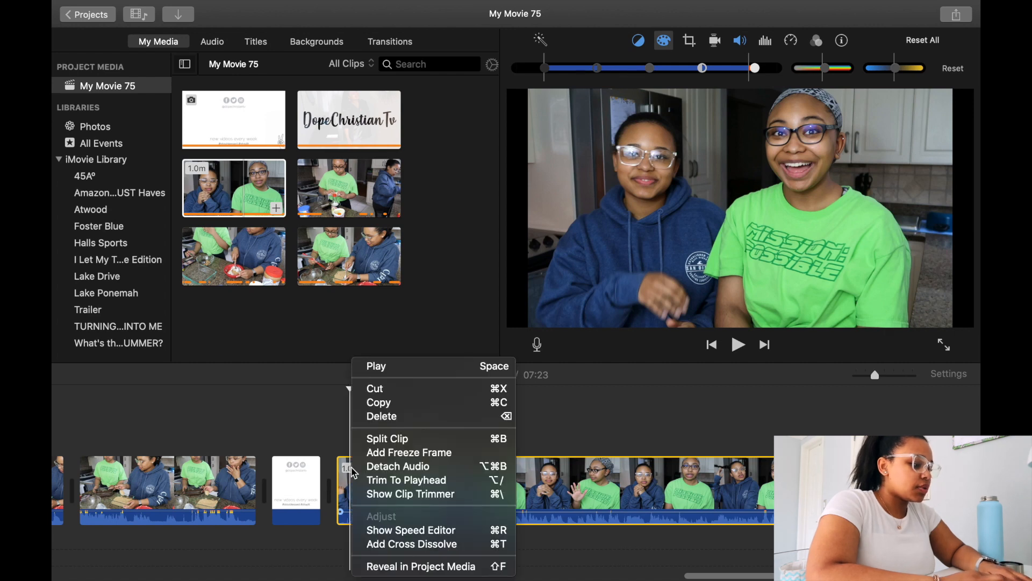
click(389, 437)
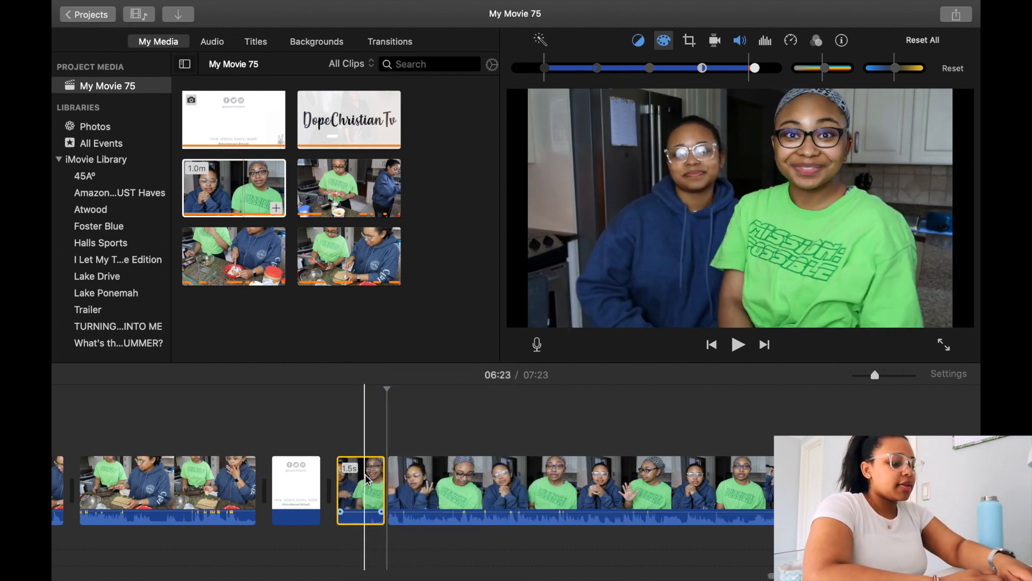
key(Delete)
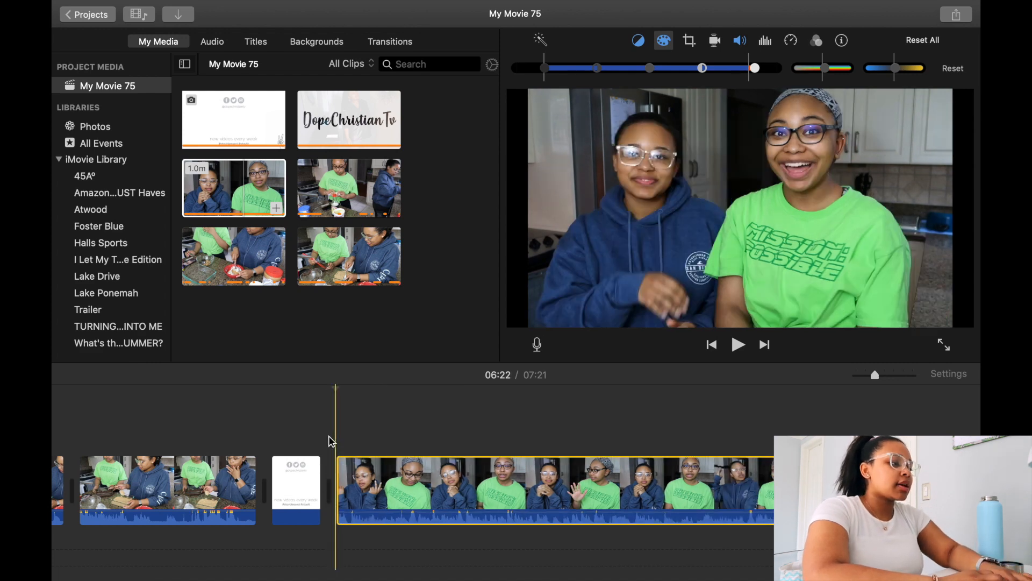
Step: Play the trimmed clip from its start and split it at 06:23, keeping the short opening piece
key(space)
key(space)
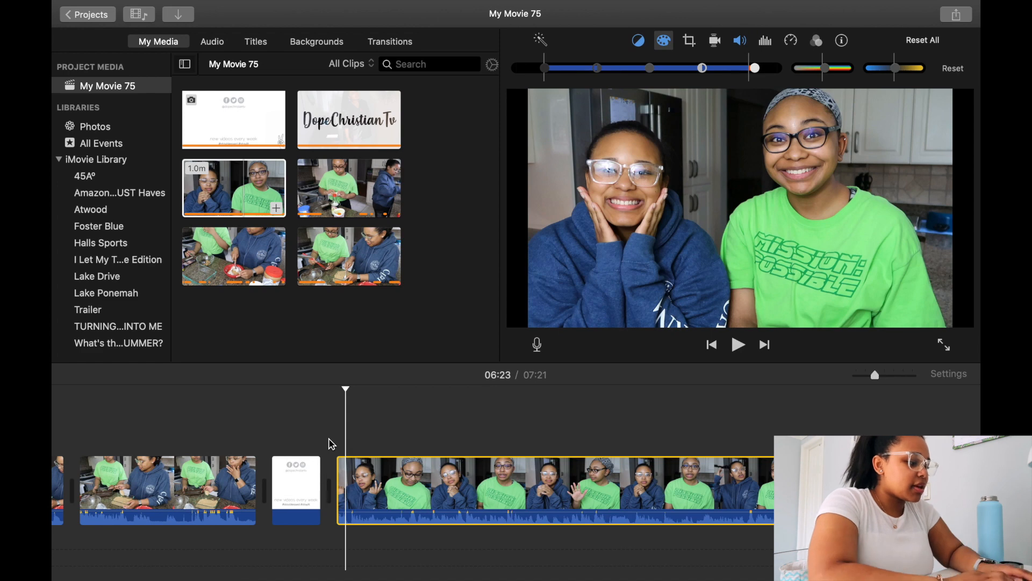
right_click(347, 470)
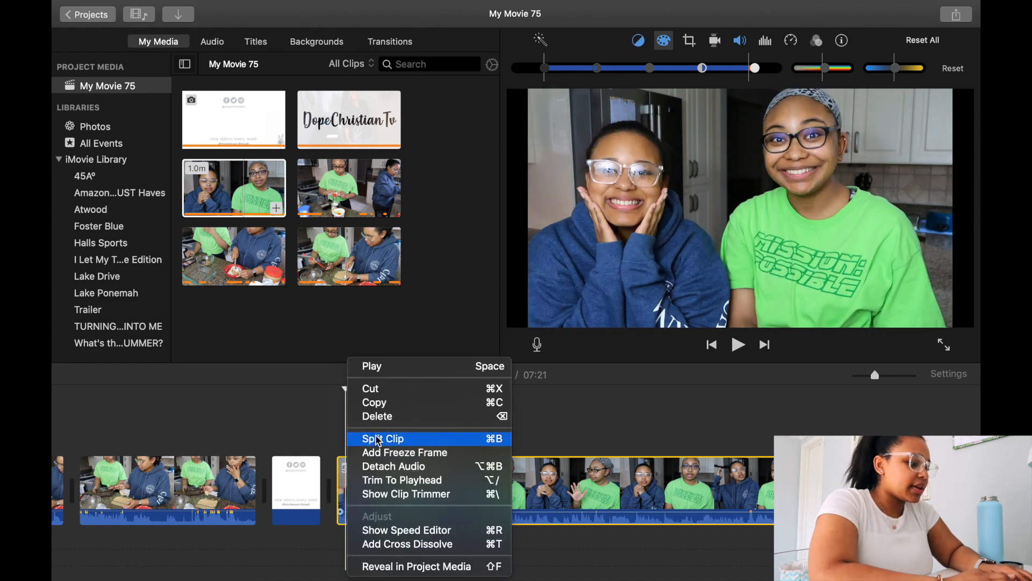
click(366, 438)
click(389, 463)
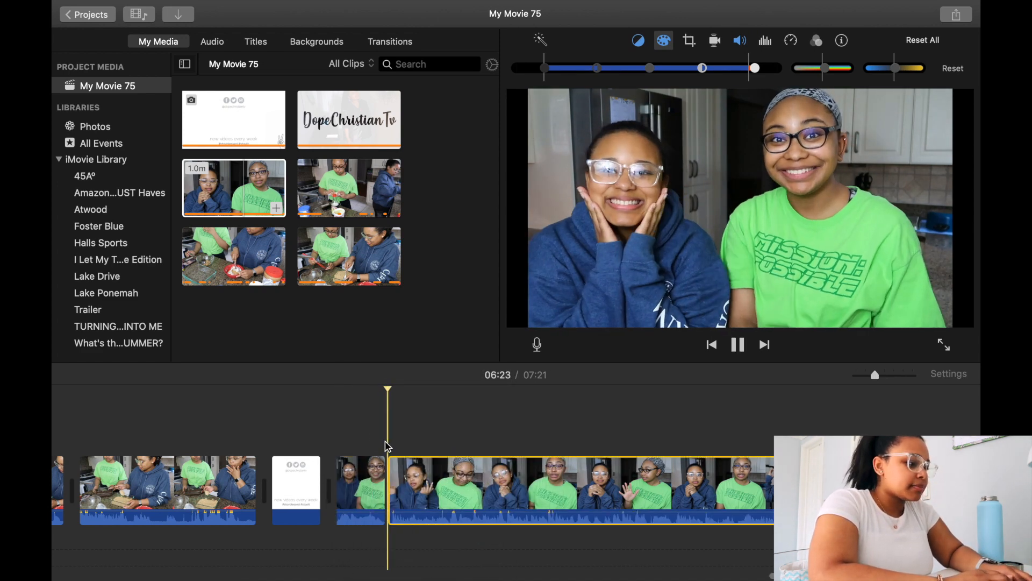
Step: Play briefly into the longer second part, split it just after its start and delete the short piece before the cut
key(space)
key(space)
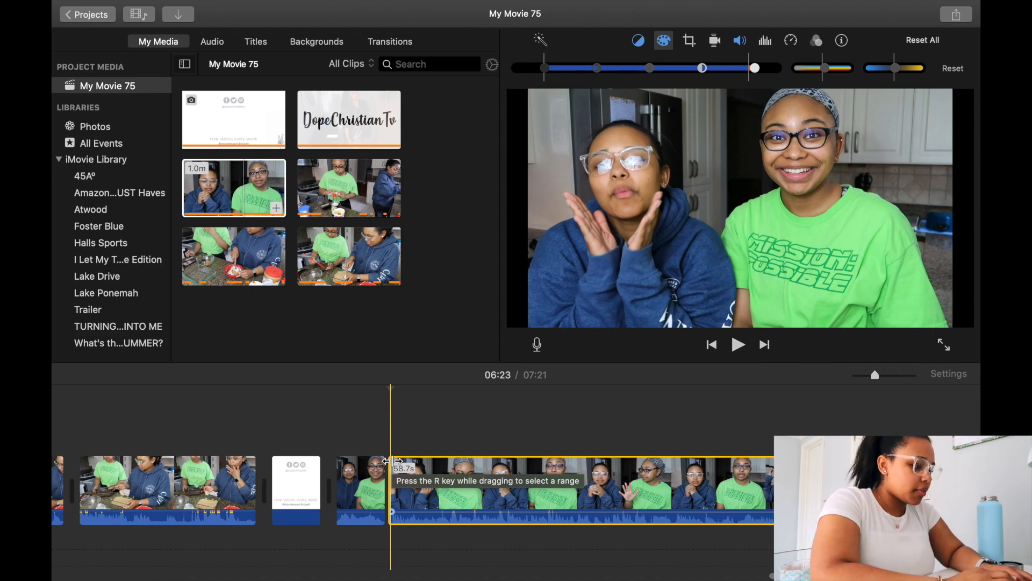
click(392, 462)
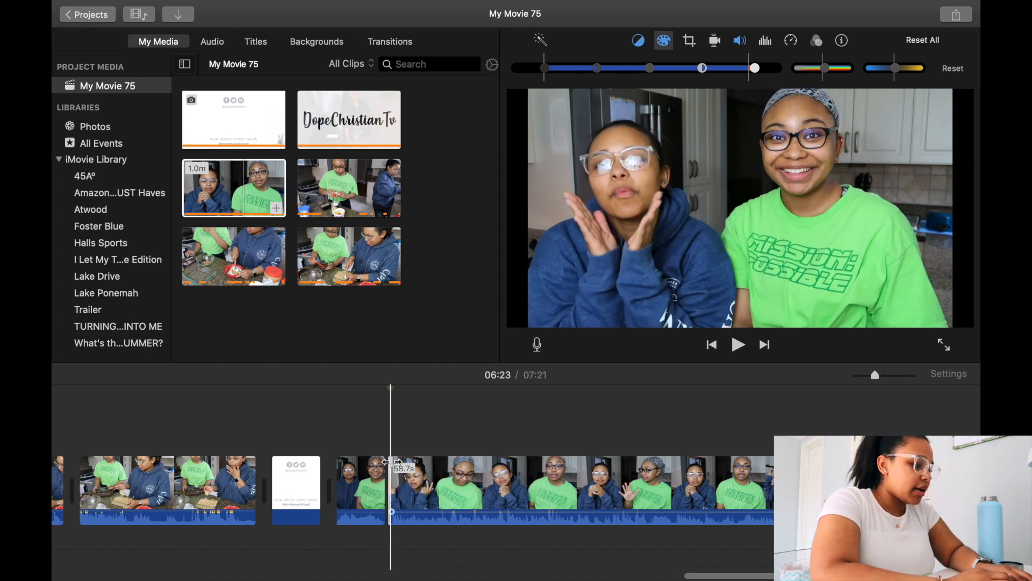
right_click(391, 462)
click(414, 436)
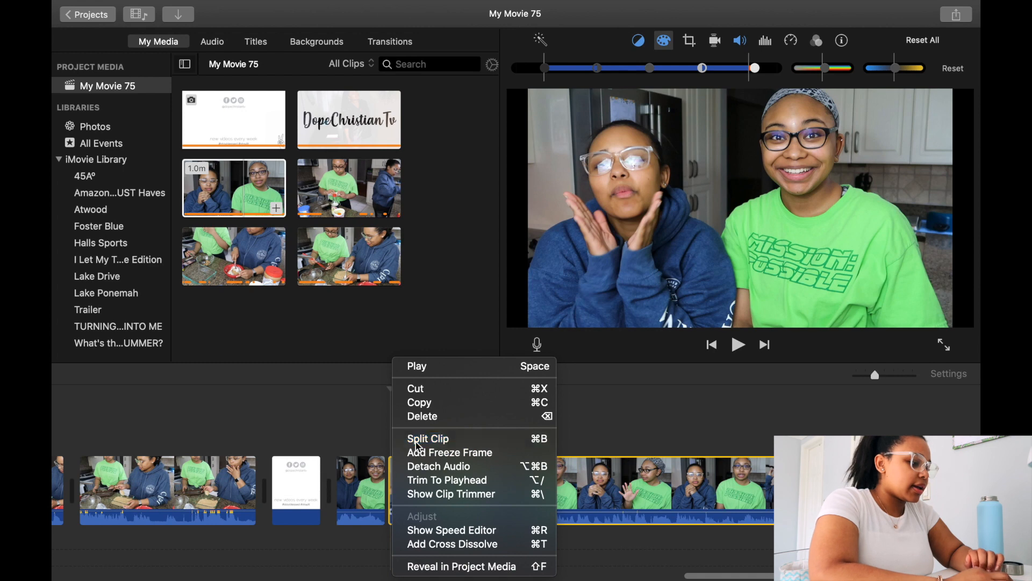
key(Delete)
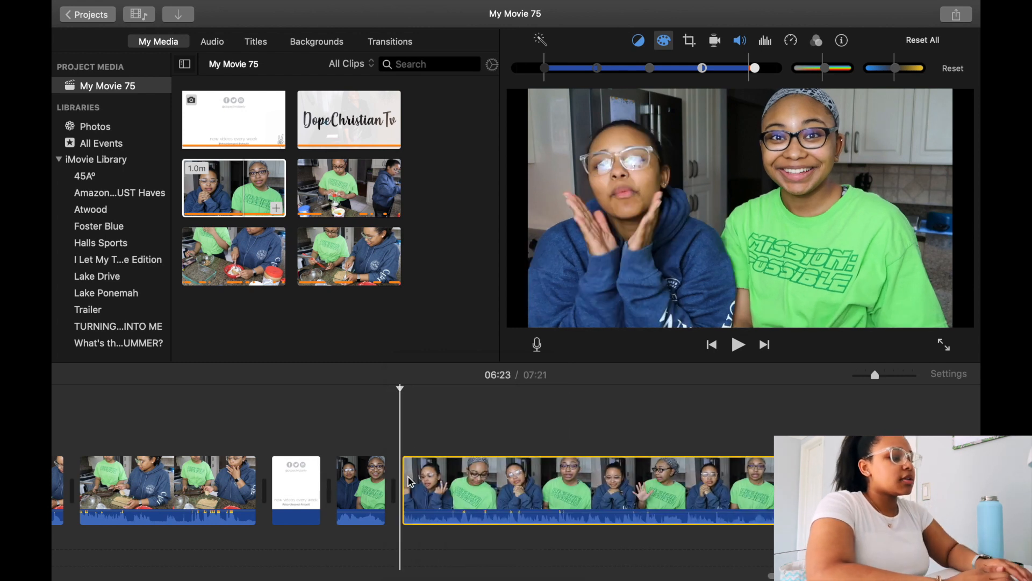
Step: Play across the cut between the two appended kitchen pieces, and remove both pieces from the end of the timeline
click(337, 457)
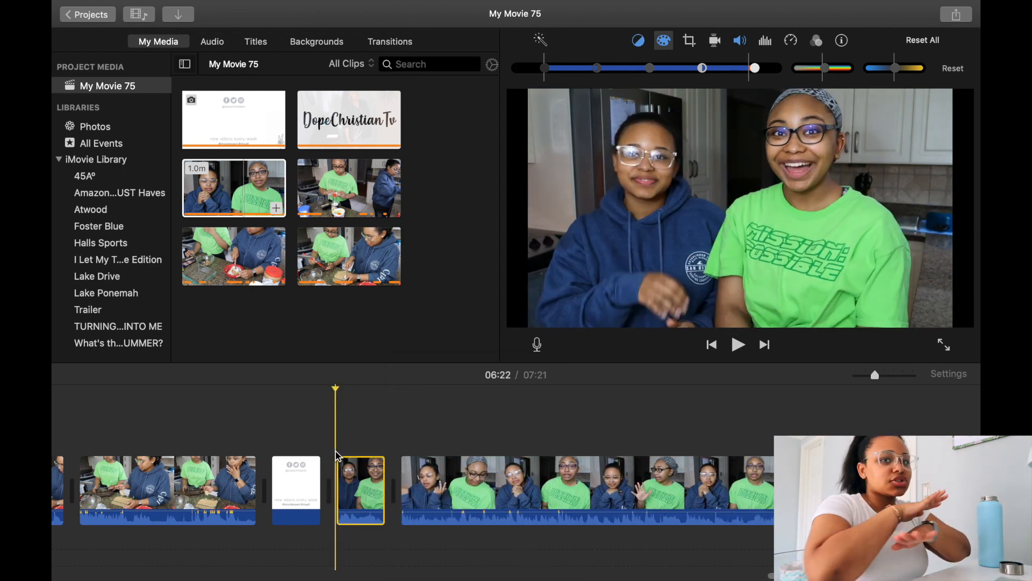
key(space)
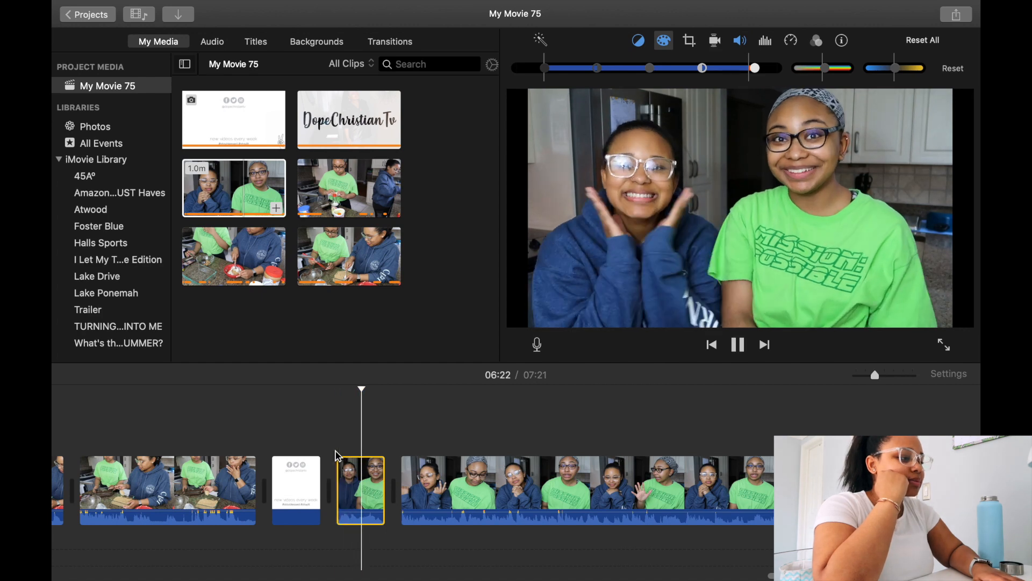
key(space)
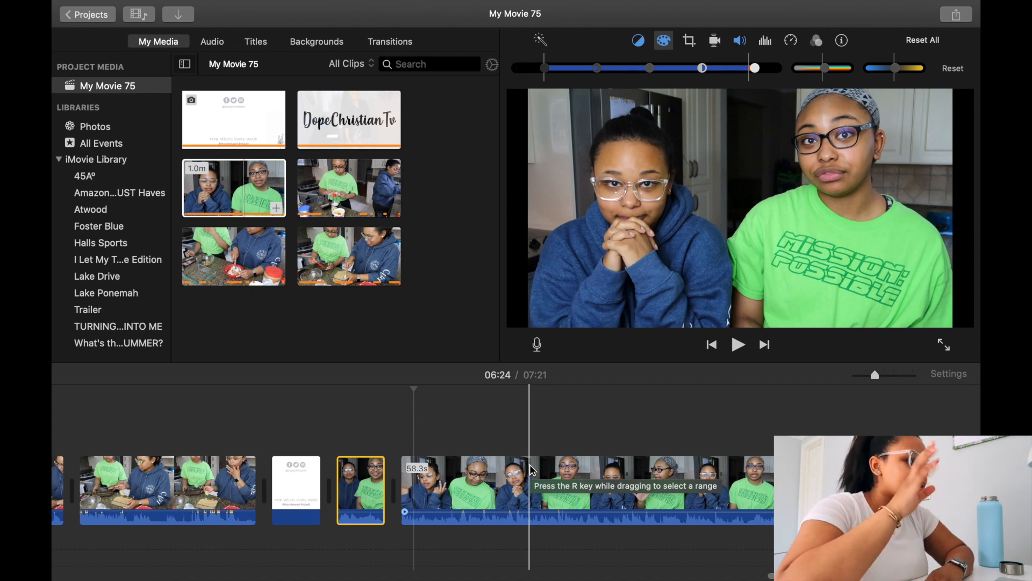
click(369, 465)
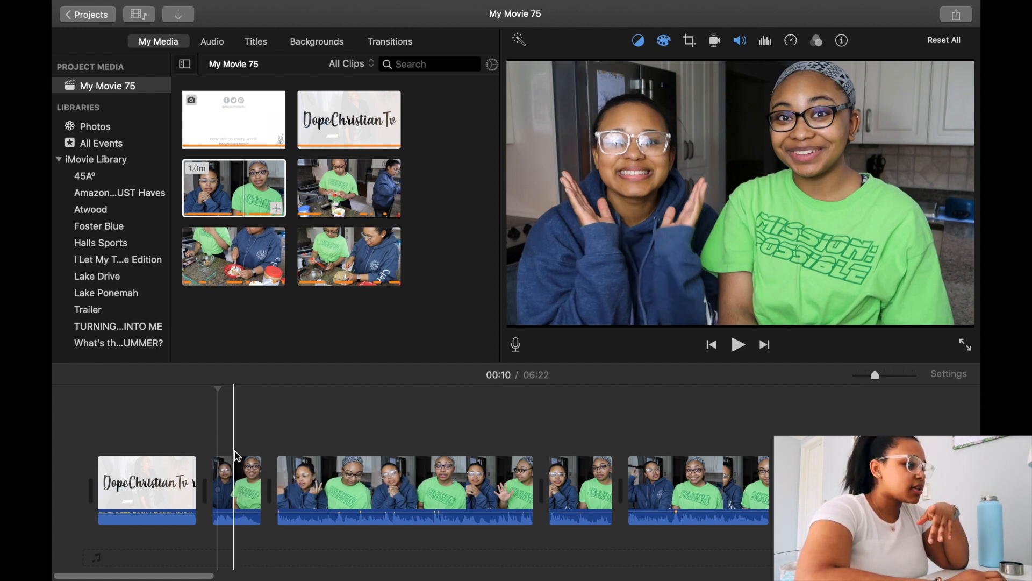
Step: Place the DopeChristianTv intro clip as an overlay above the third timeline clip, starting at 00:11
key(super+i)
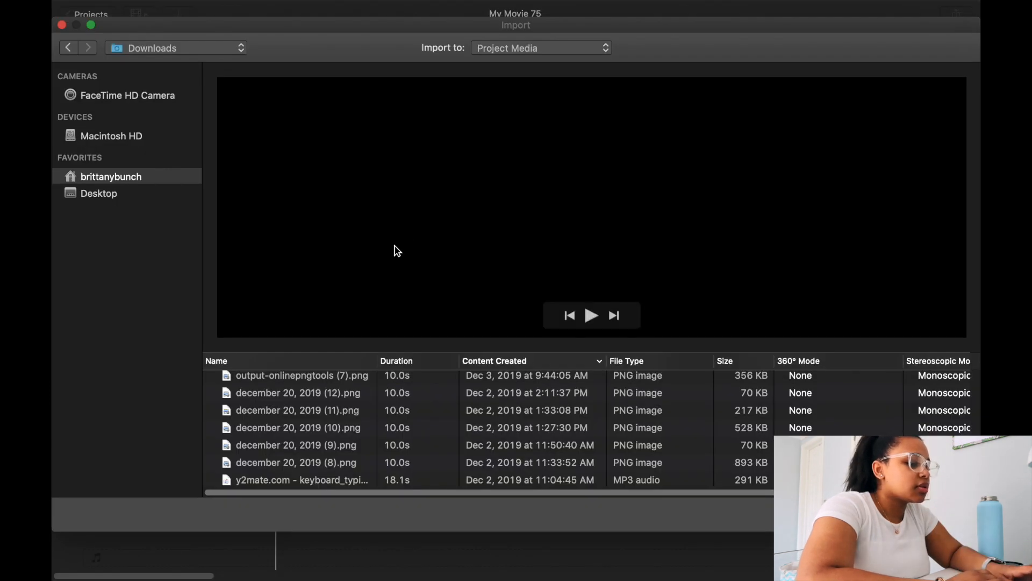
key(Escape)
click(337, 122)
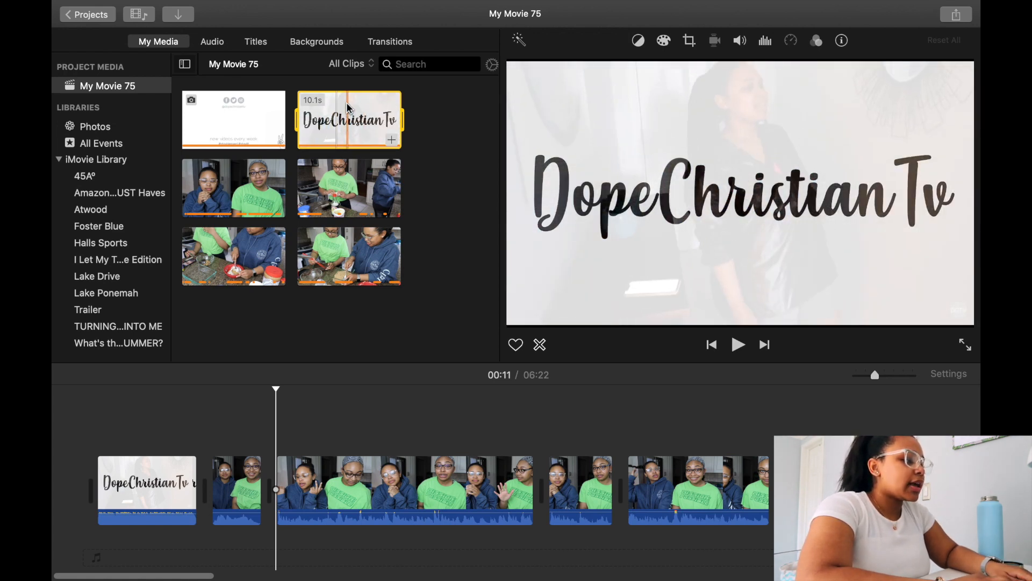
drag(347, 106, 279, 411)
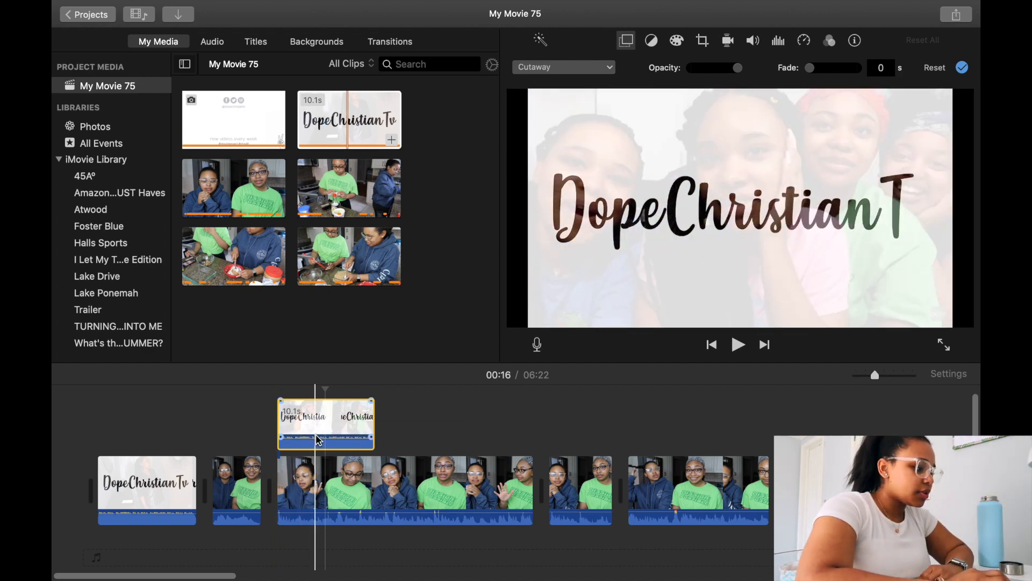
Step: Change the DopeChristianTv overlay from Cutaway to Picture in Picture
click(316, 426)
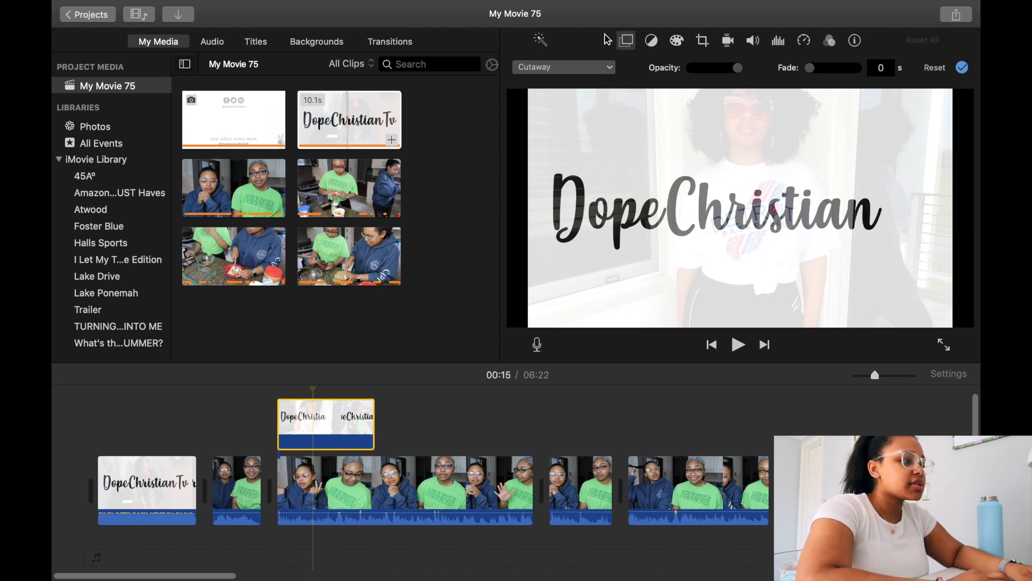
click(606, 69)
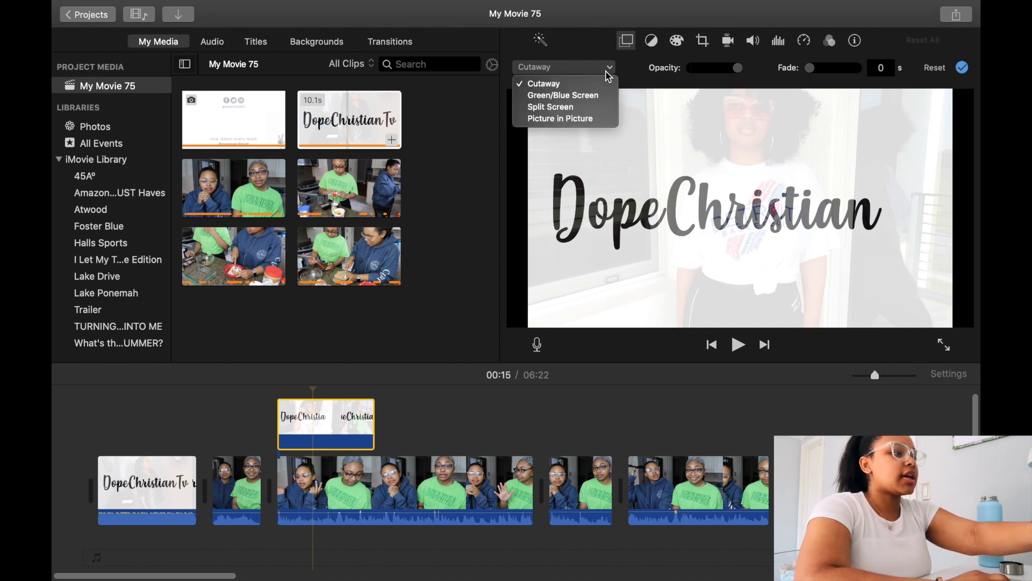
click(598, 119)
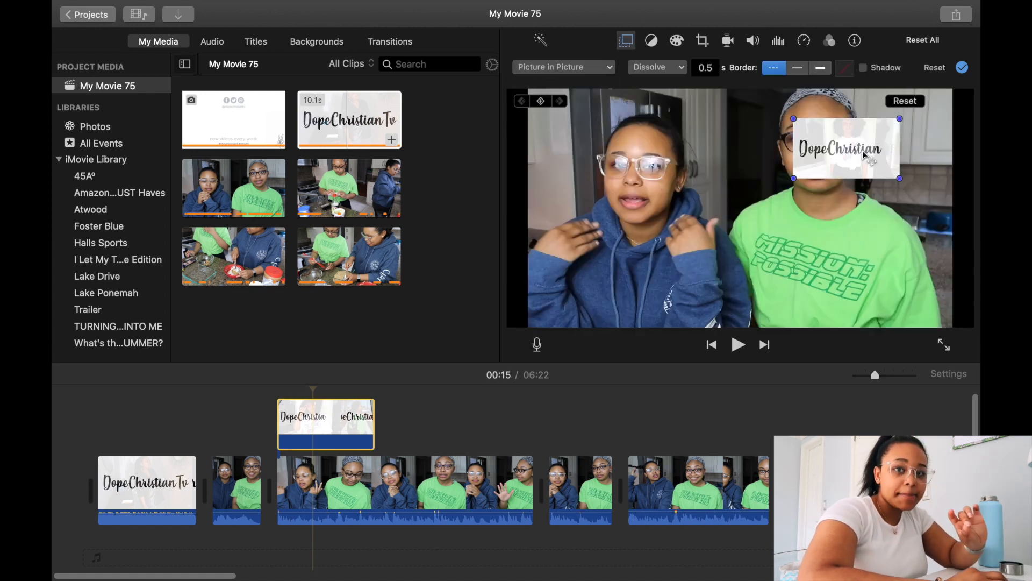
Step: Enlarge the picture-in-picture frame to about half the video width and place it over the upper middle of the picture
drag(863, 154, 748, 196)
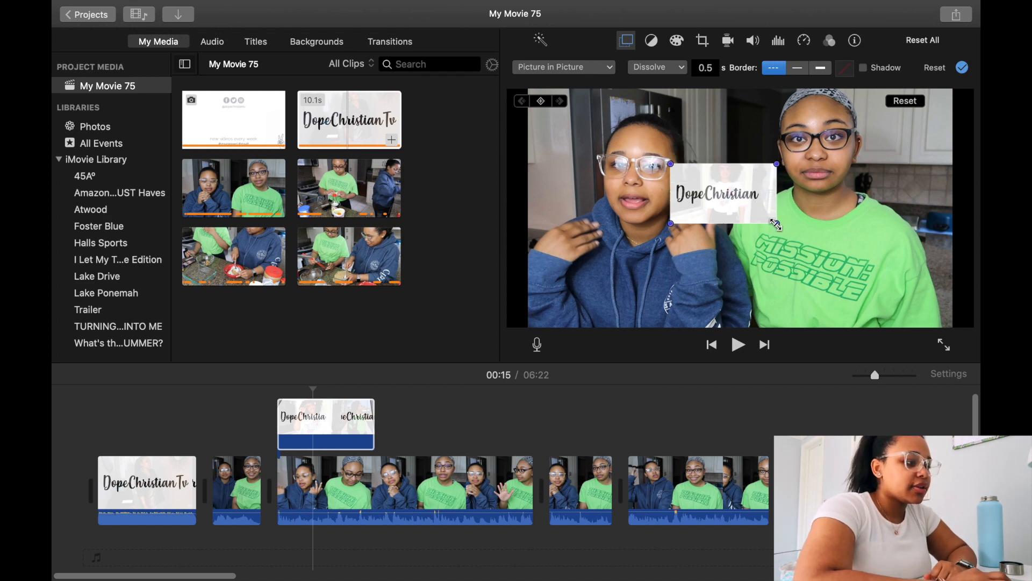
drag(782, 228, 903, 294)
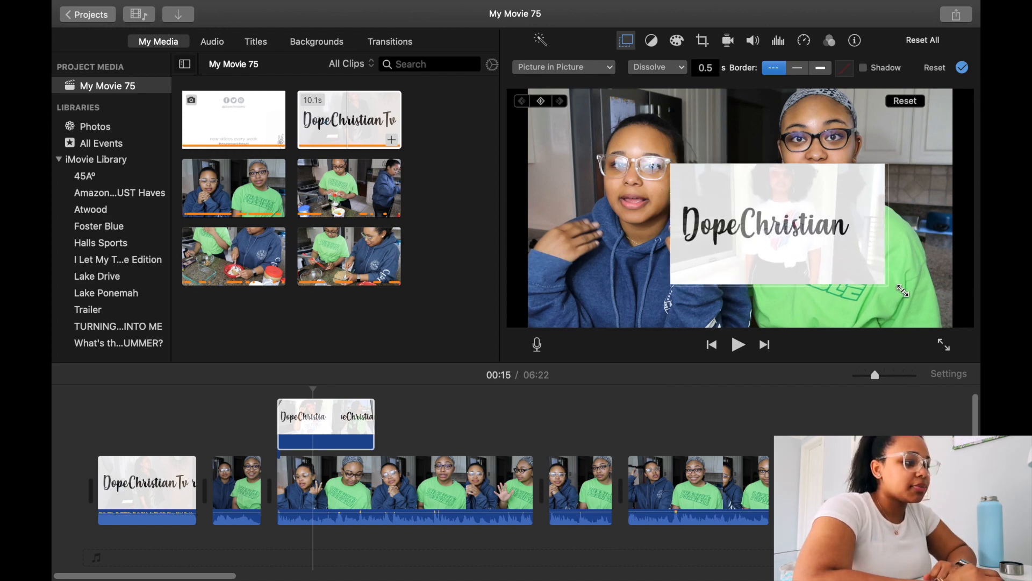
drag(857, 247, 803, 212)
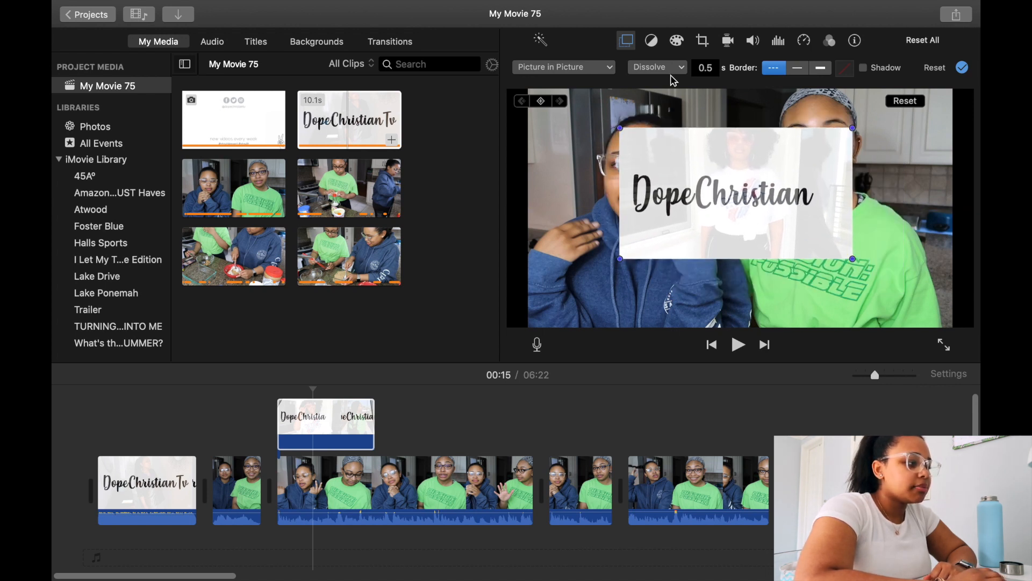
Step: Try the border styles on the picture-in-picture overlay, and leave it without a border but with a shadow
click(817, 70)
click(806, 71)
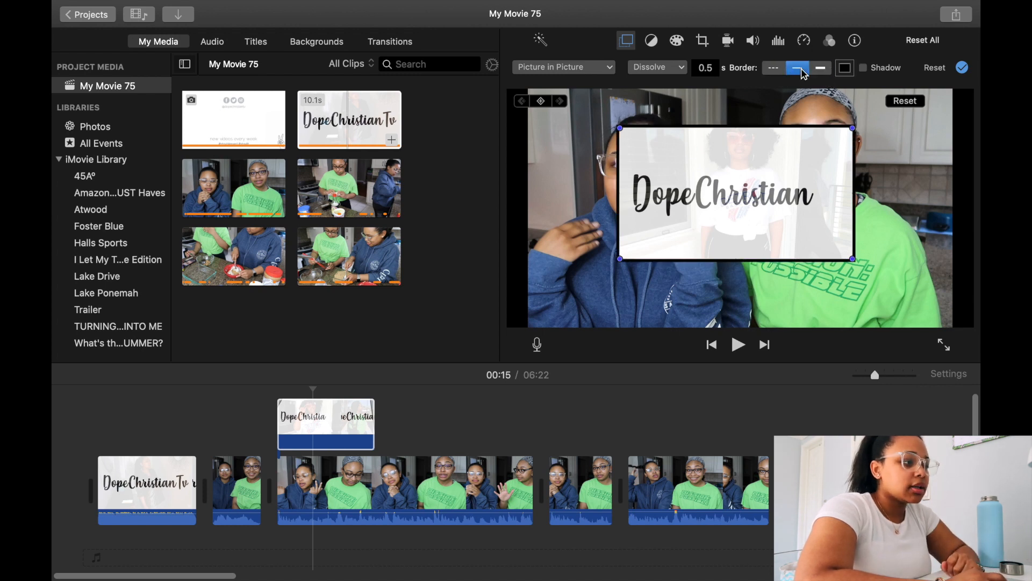
click(779, 73)
click(828, 71)
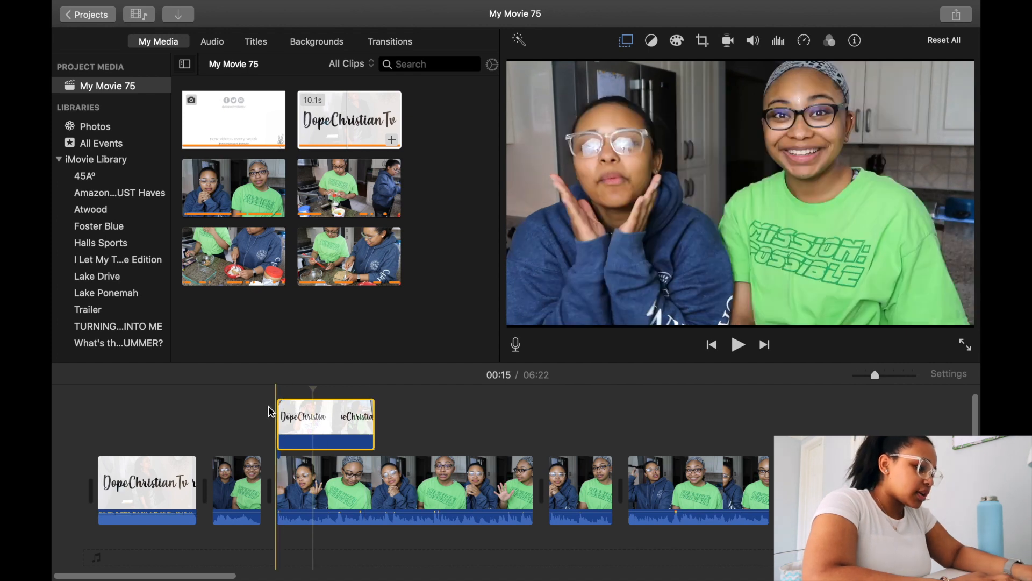
Step: Adjust the fade-in at the start of the overlay and play it back from 00:11
drag(282, 401, 287, 401)
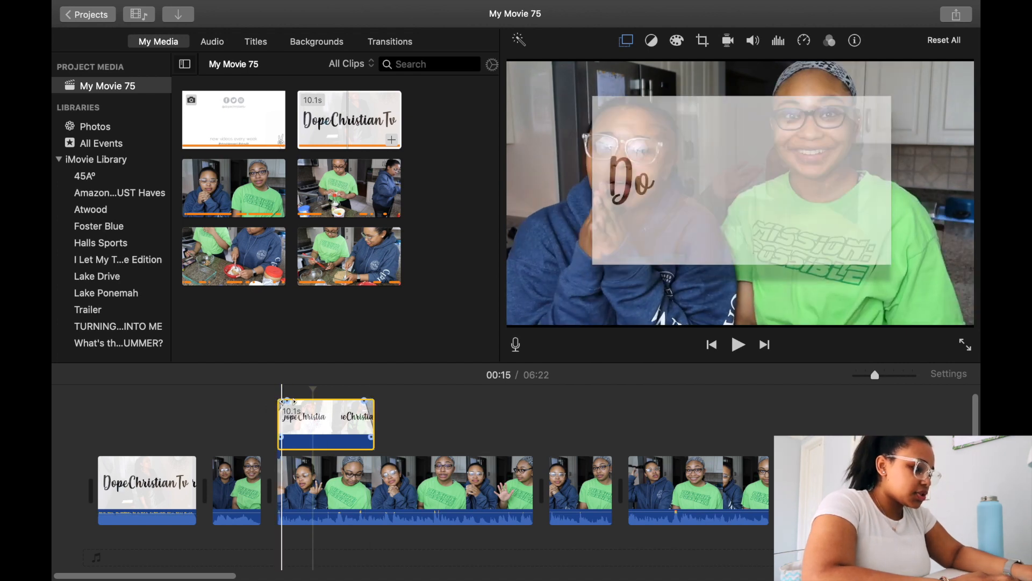
click(274, 399)
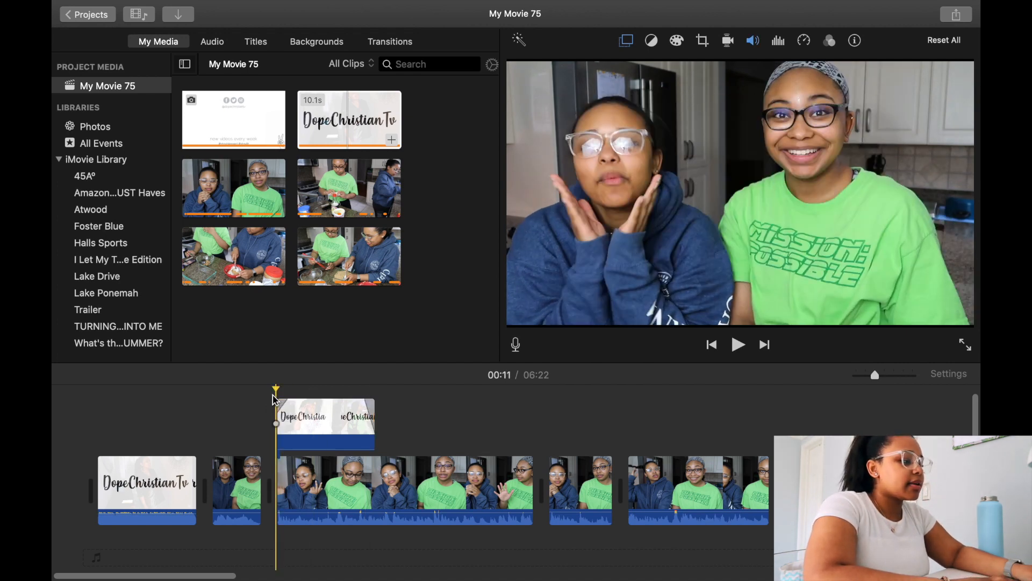
key(space)
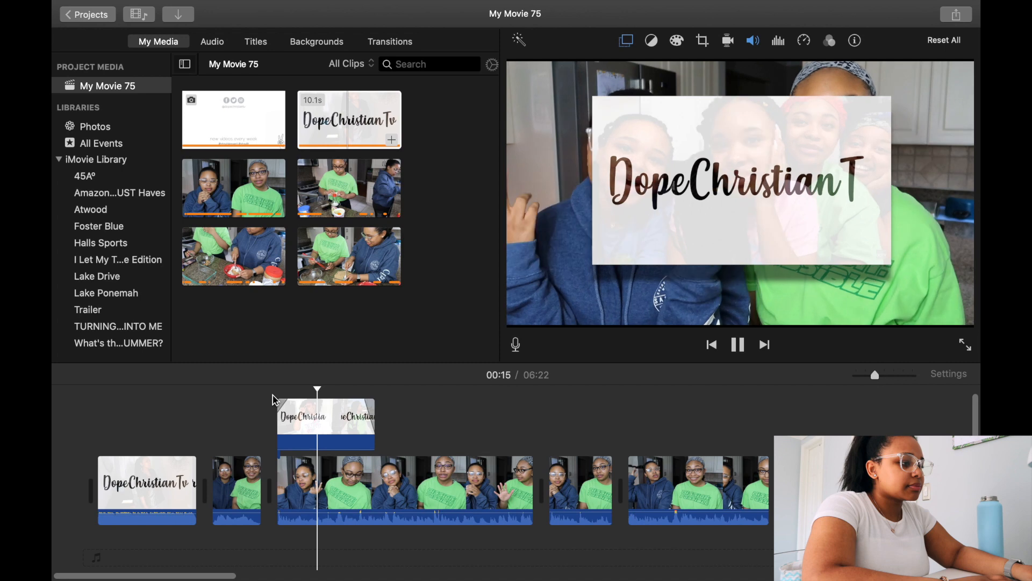
Step: Stop playback and delete the DopeChristianTv overlay from above the kitchen clip
click(293, 414)
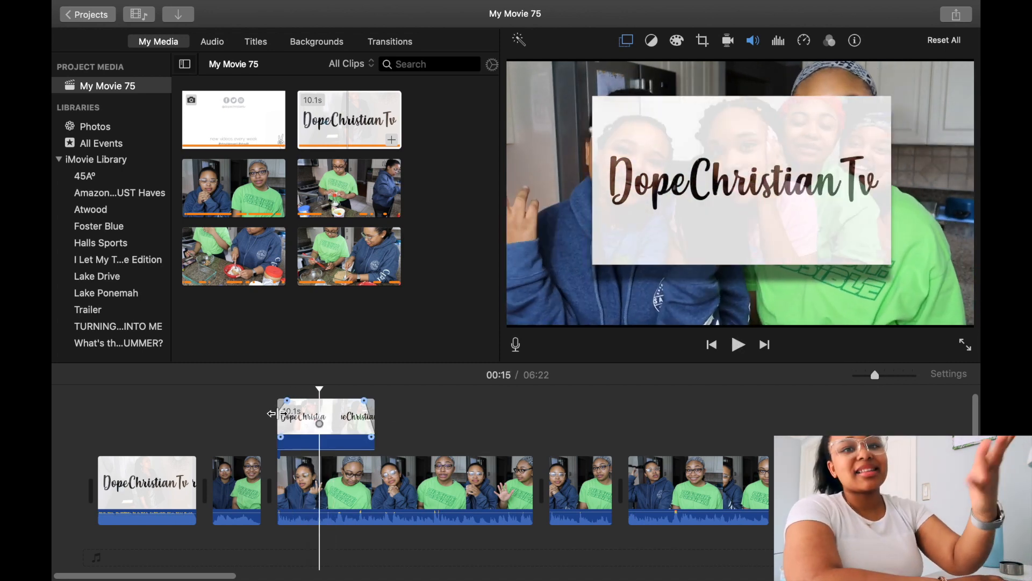
key(space)
key(Delete)
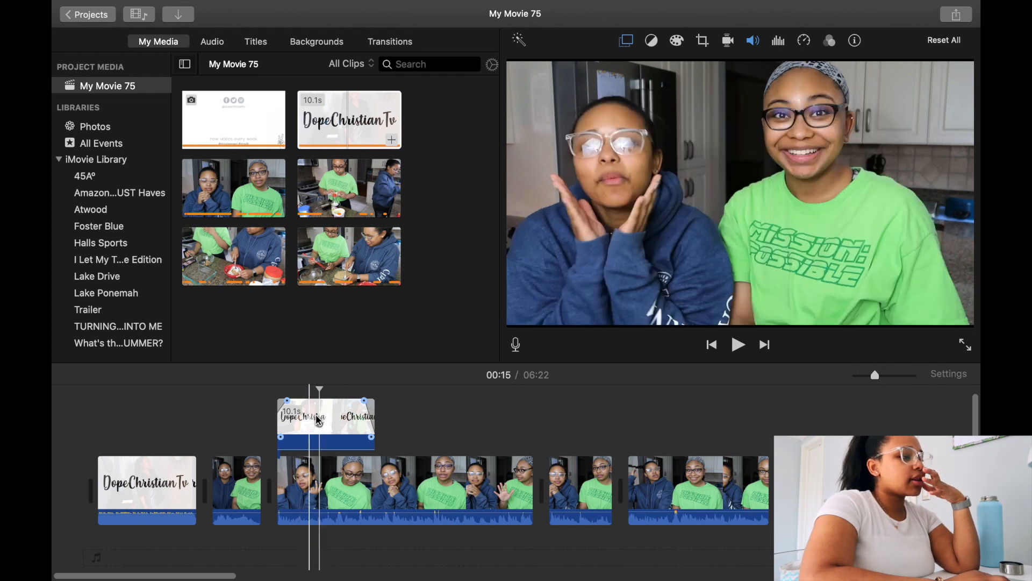
Step: Preview the green-screen subscribe clip in the TURNING...INTO ME event, and return to the My Movie 75 media
click(88, 309)
click(135, 326)
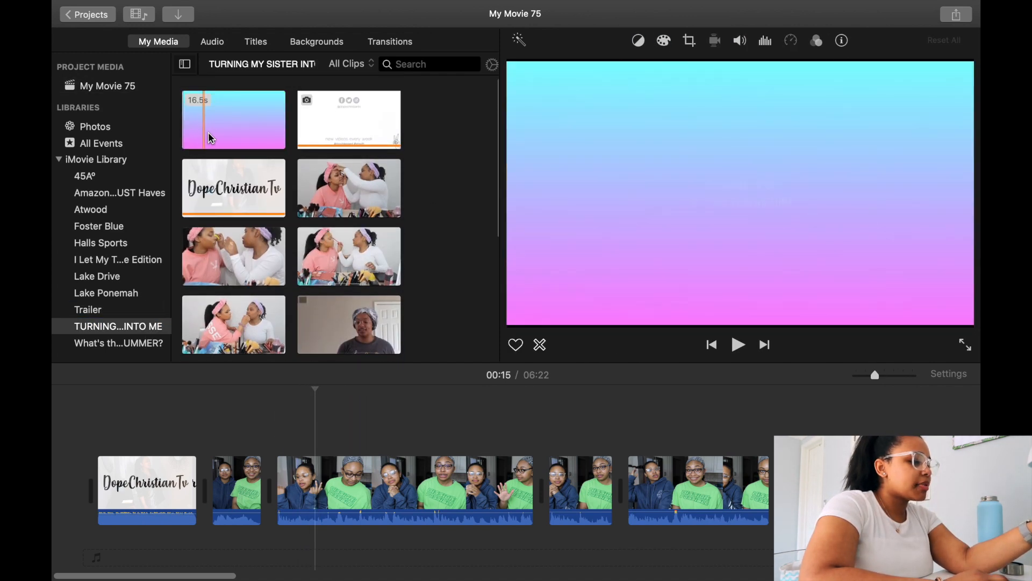
mouse_move(81, 23)
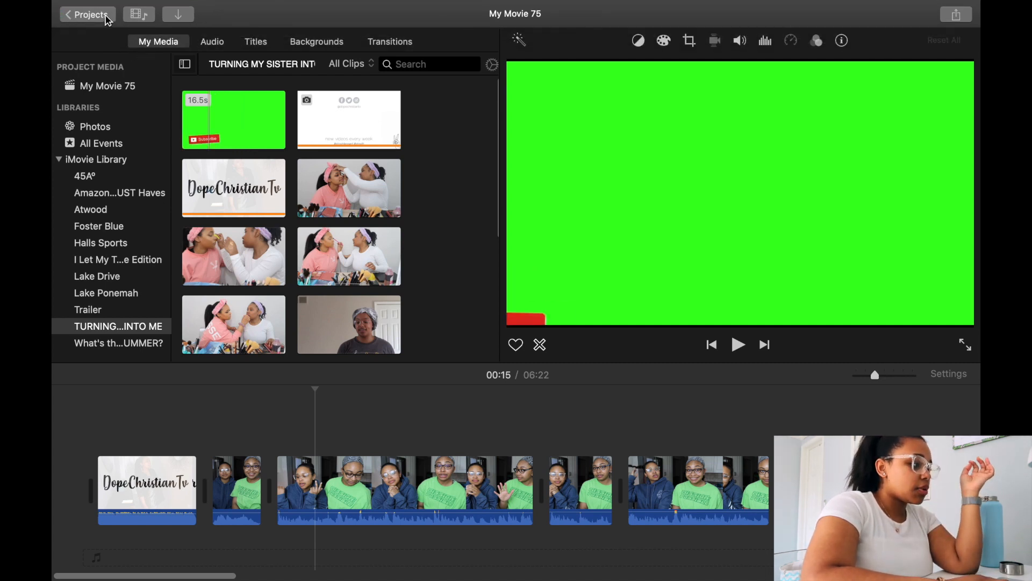
click(116, 86)
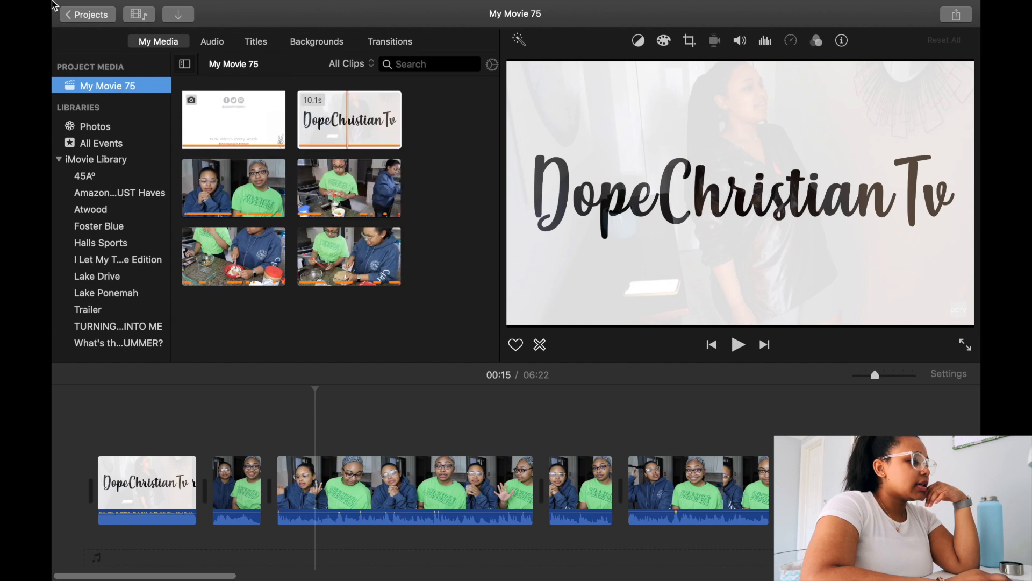
Step: Switch to Google Chrome, open youtube.com in a new tab and show the browser in full screen
click(98, 31)
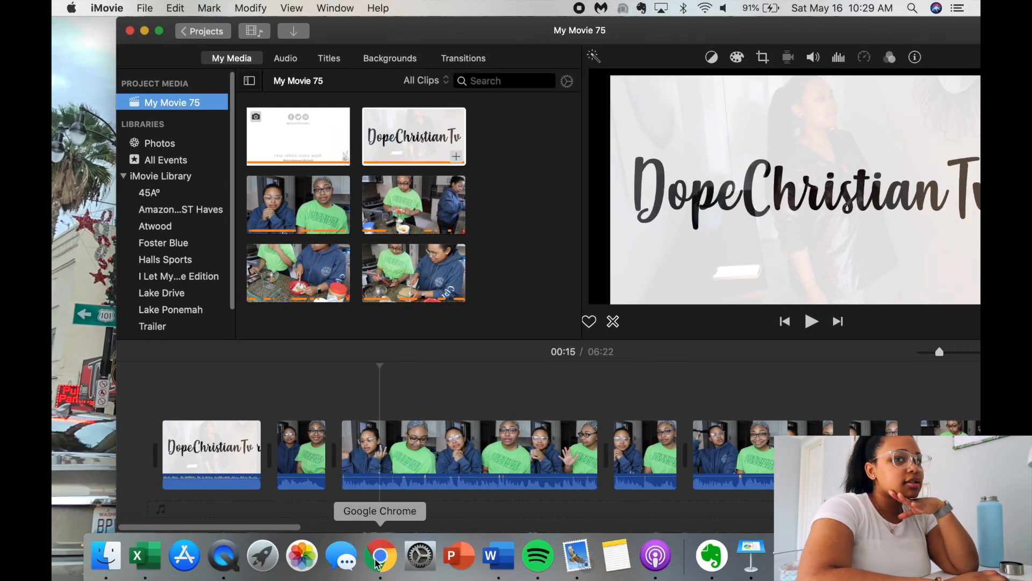
click(379, 556)
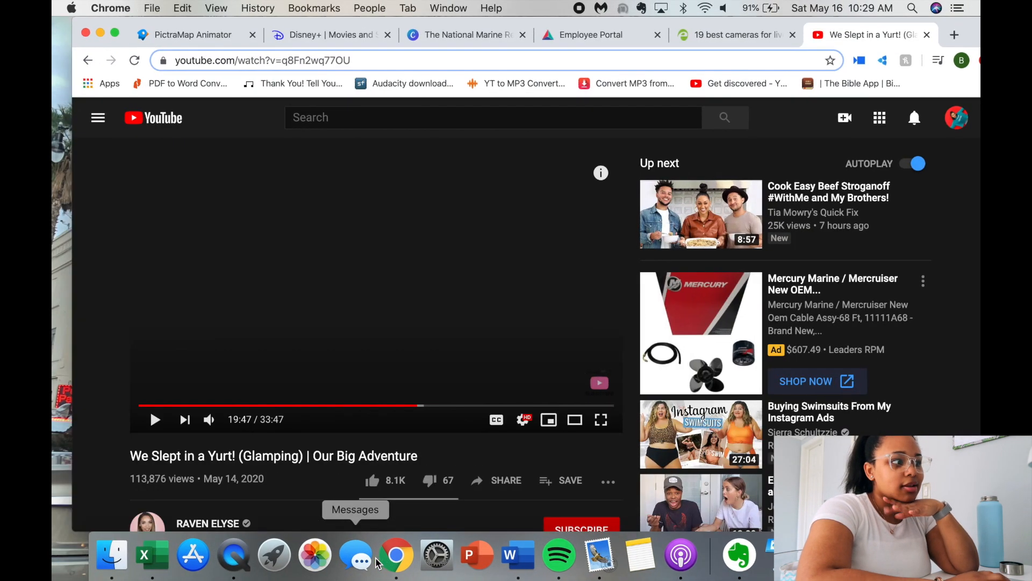
click(955, 35)
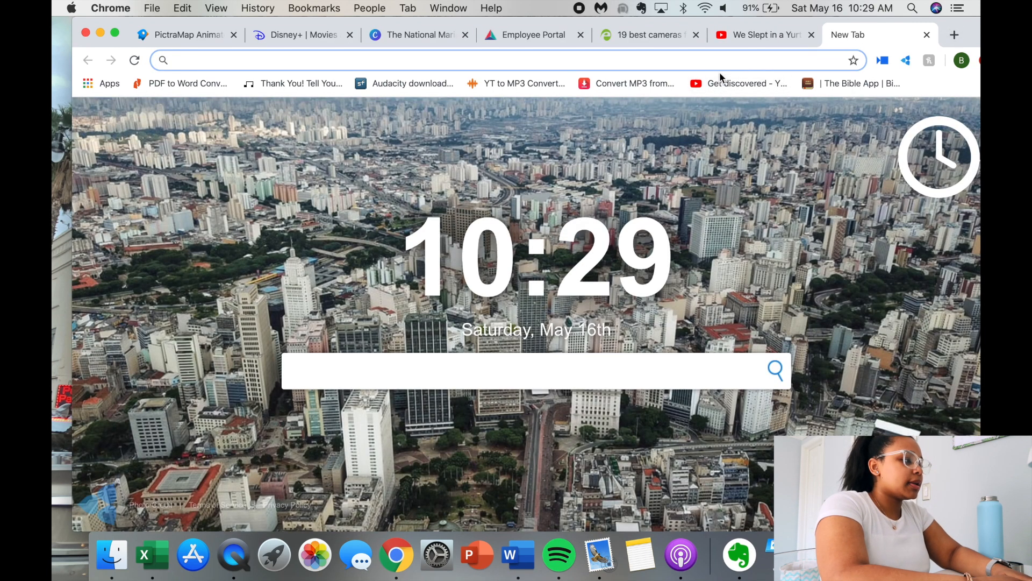
text(youtube.com)
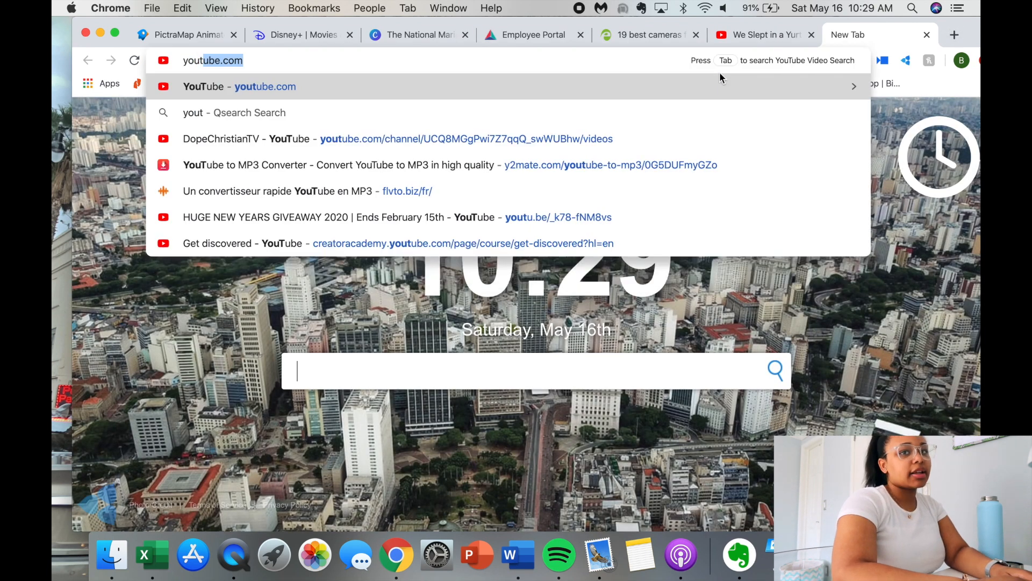
key(Return)
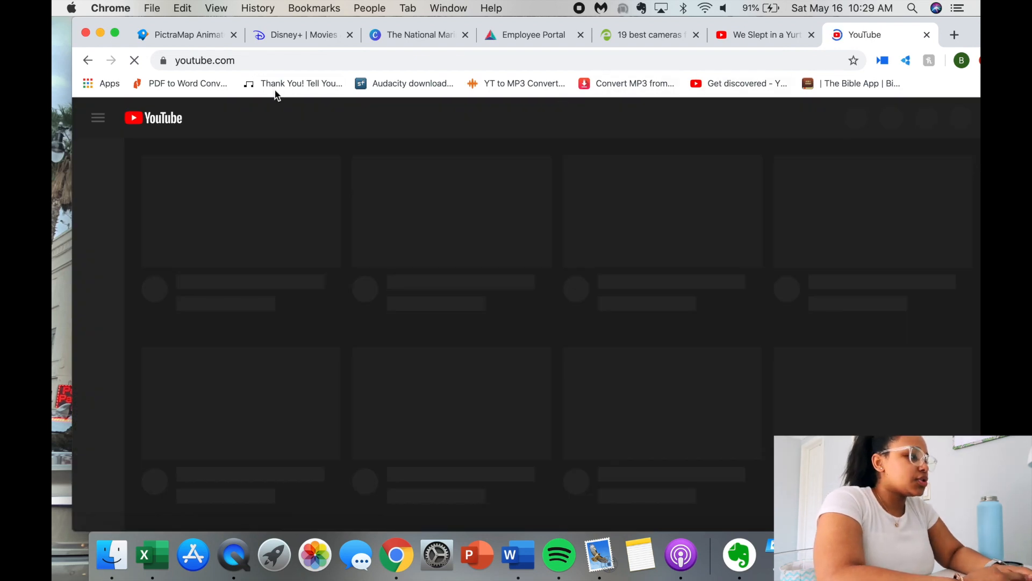
click(114, 32)
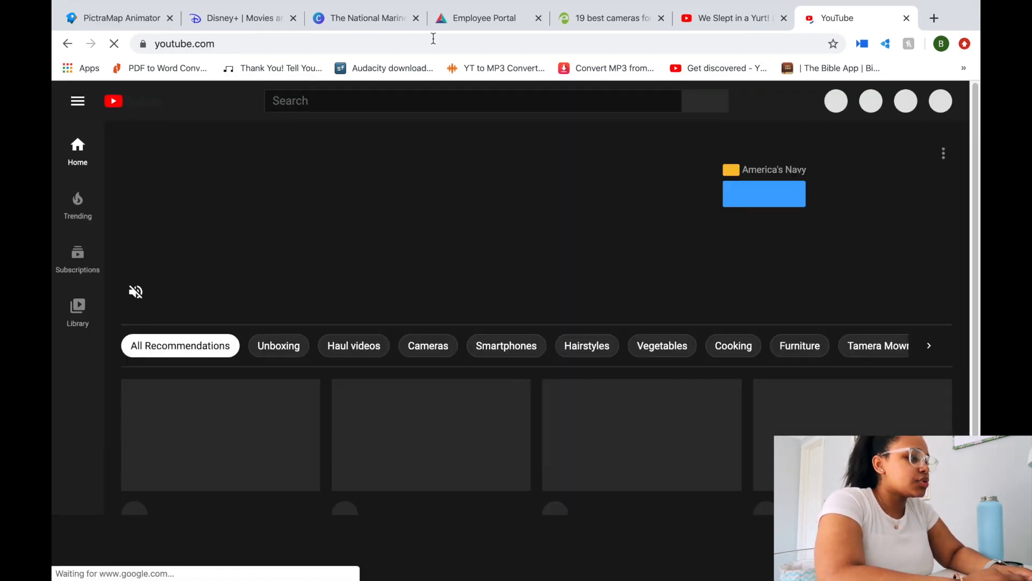
Step: Search YouTube for "green screen subscribe button" and look through the resulting videos
click(404, 101)
text(green sc)
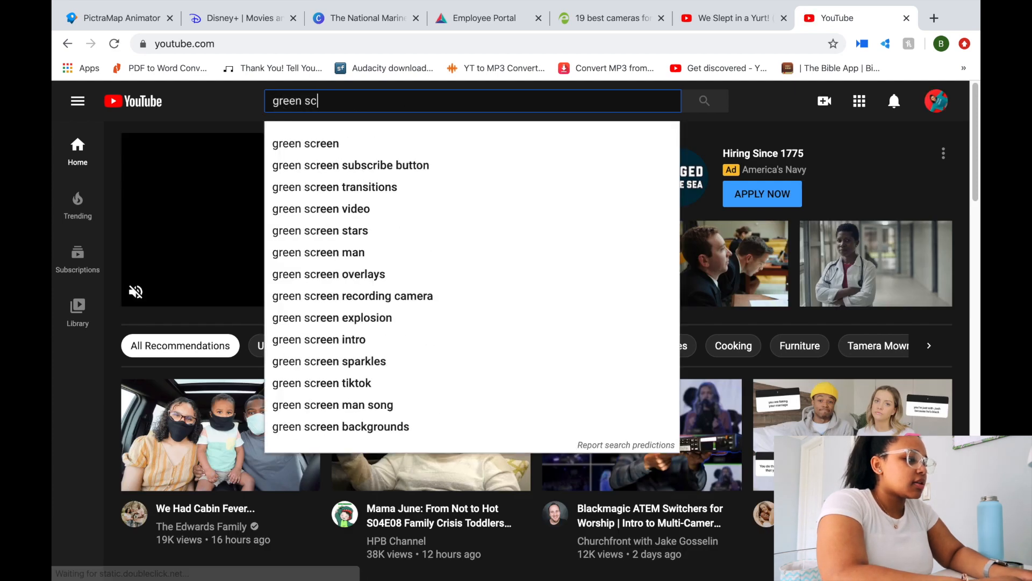
text(r)
key(Down)
key(Down)
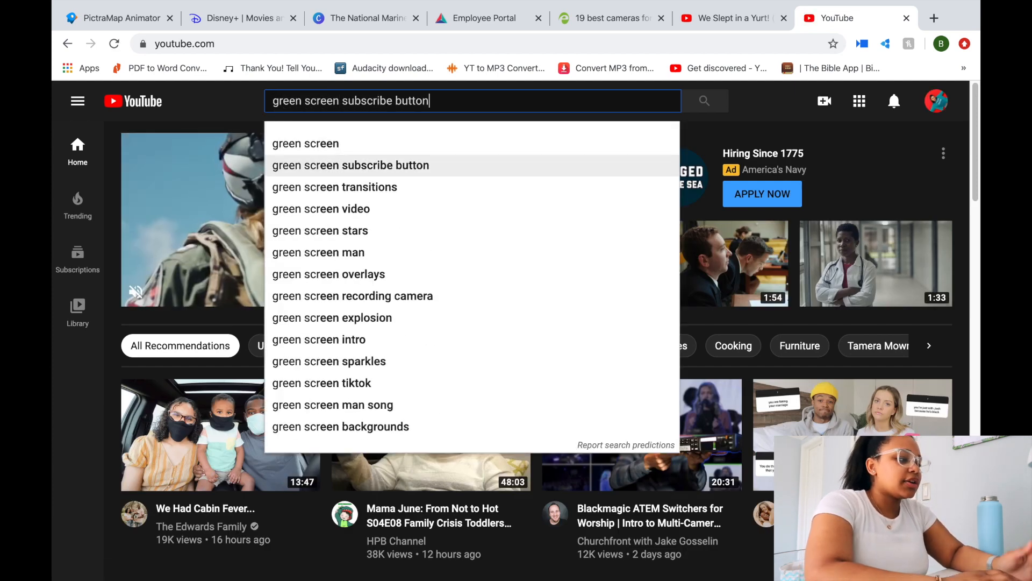
key(Return)
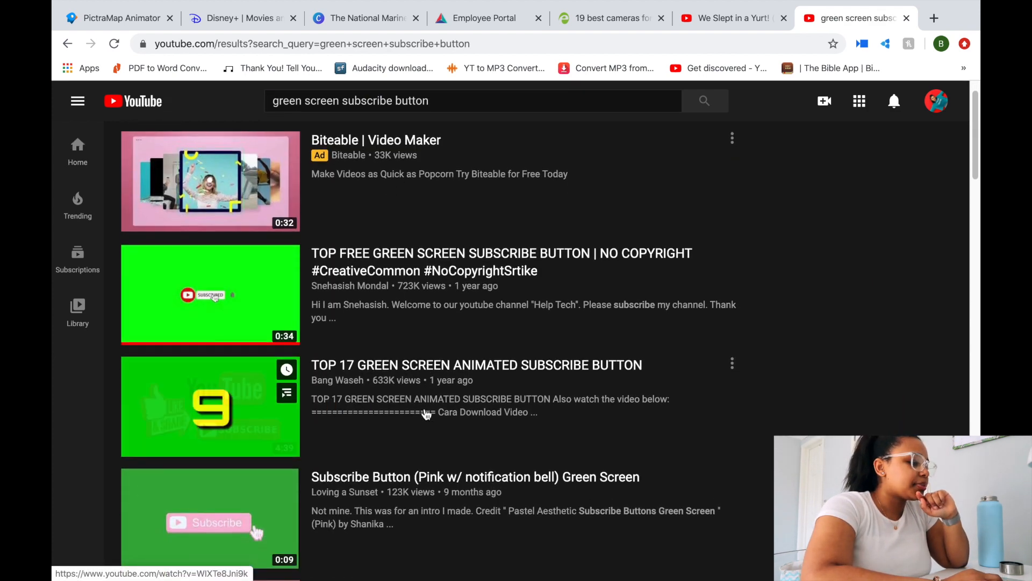
scroll(584, 389, down, 2)
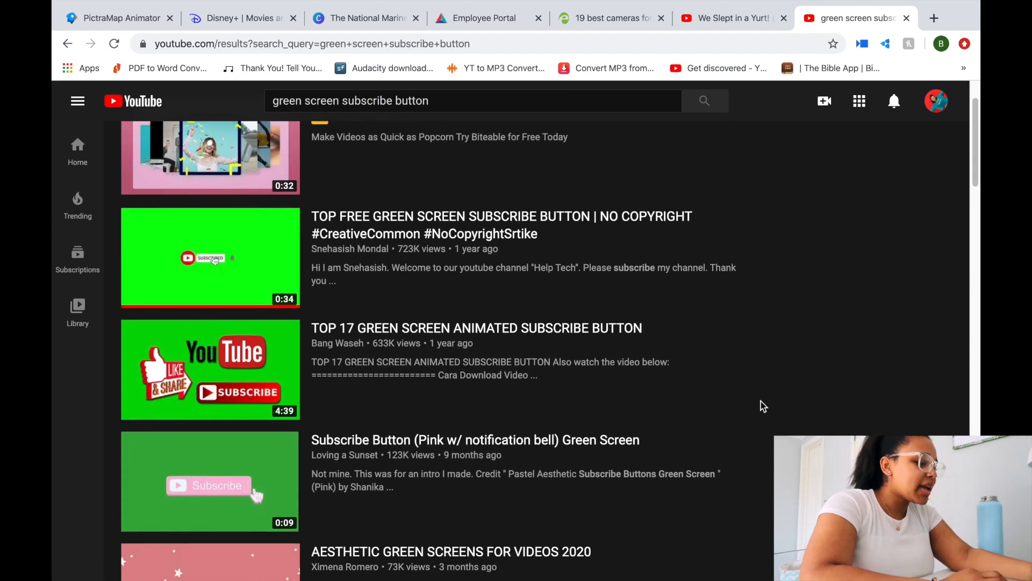
scroll(583, 427, down, 10)
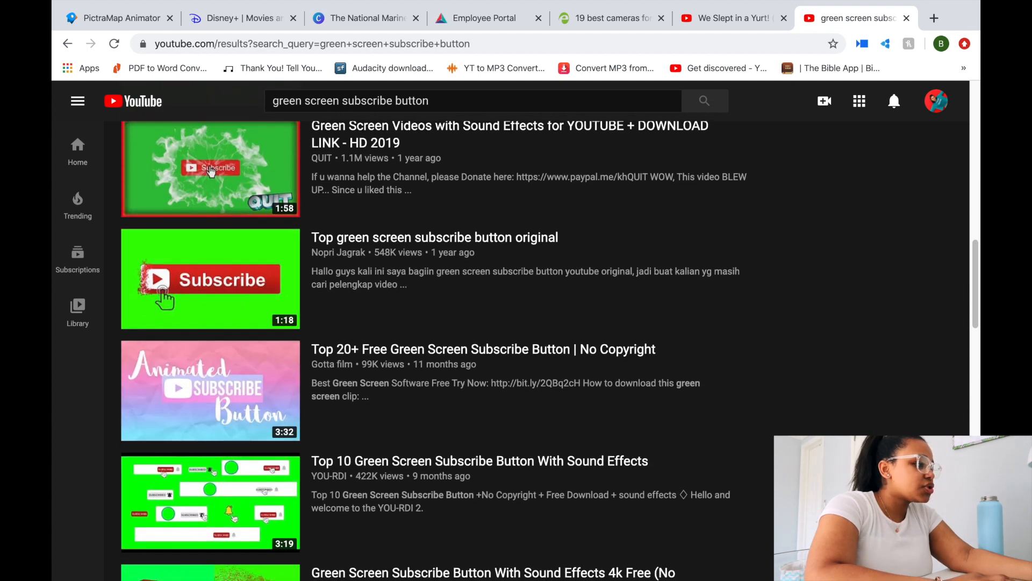
mouse_move(93, 4)
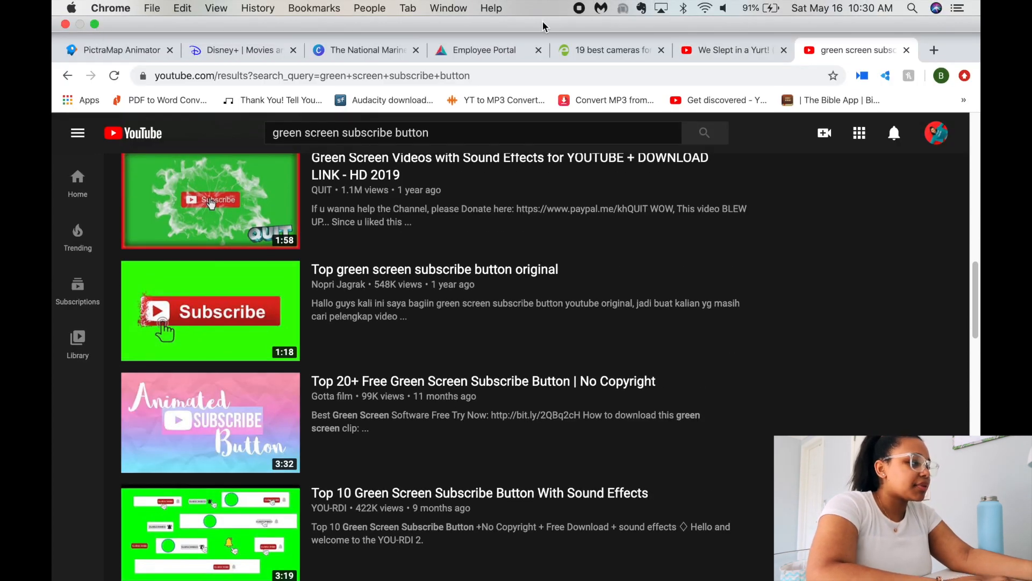
Step: Switch back to iMovie and overlay the green-screen subscribe clip above the kitchen clip, starting at about 00:14
click(94, 25)
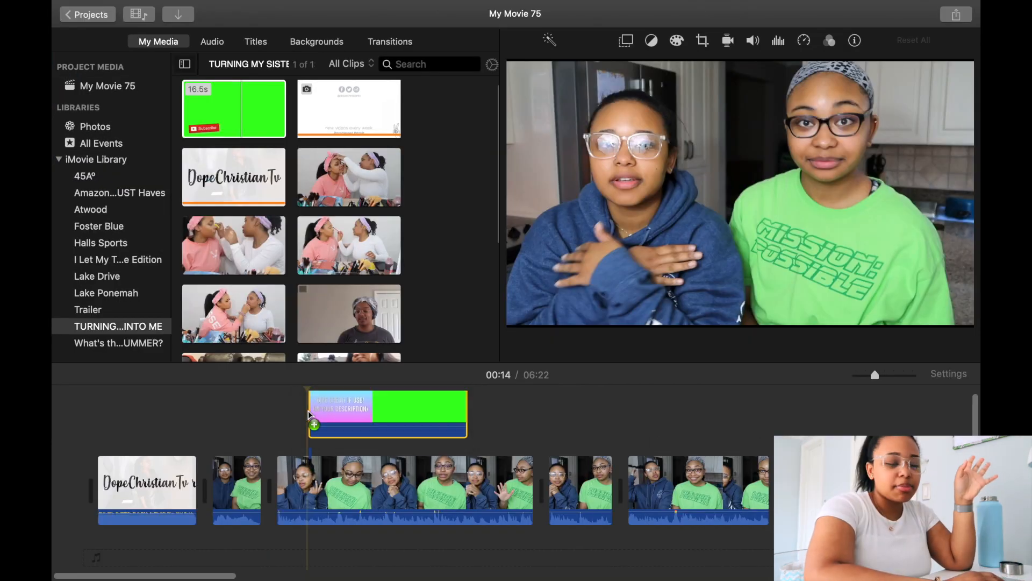
click(308, 410)
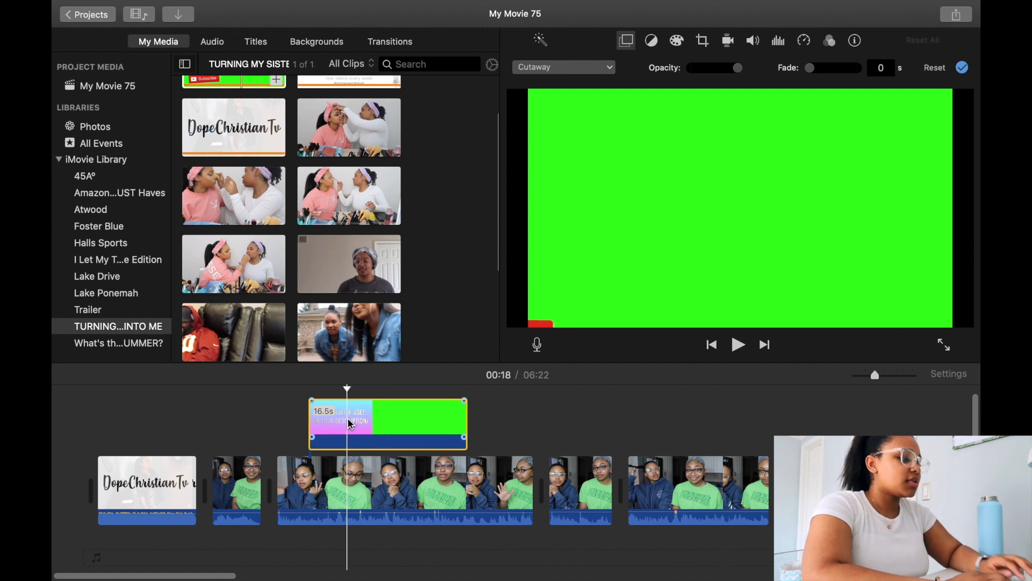
Step: Split the subscribe overlay at 00:18, delete its first part, and move the remainder back to about 00:14
right_click(348, 419)
click(374, 438)
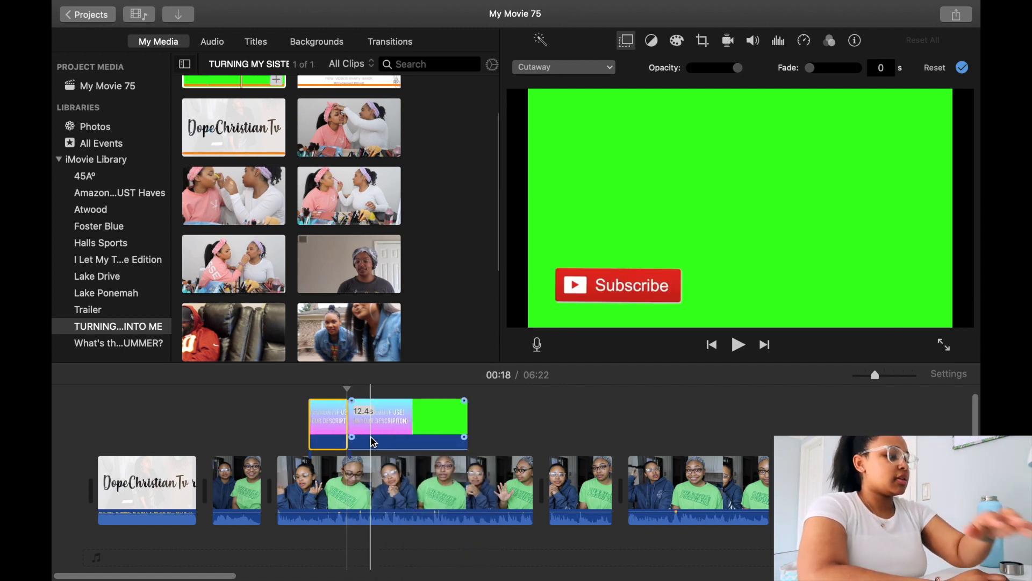
key(Delete)
drag(374, 438, 333, 428)
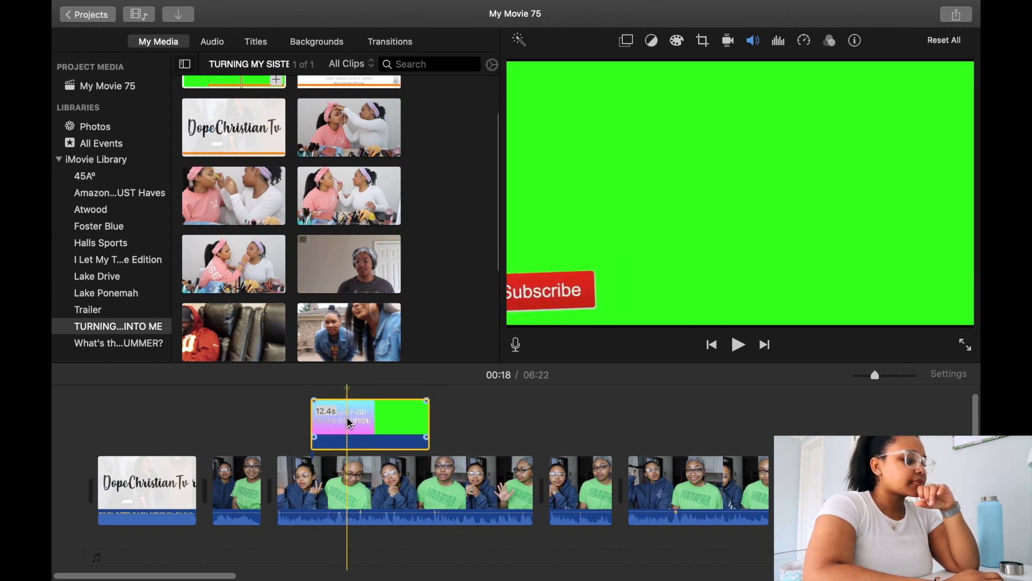
Step: Set the subscribe clip's video overlay mode to Green/Blue Screen
click(627, 42)
click(607, 68)
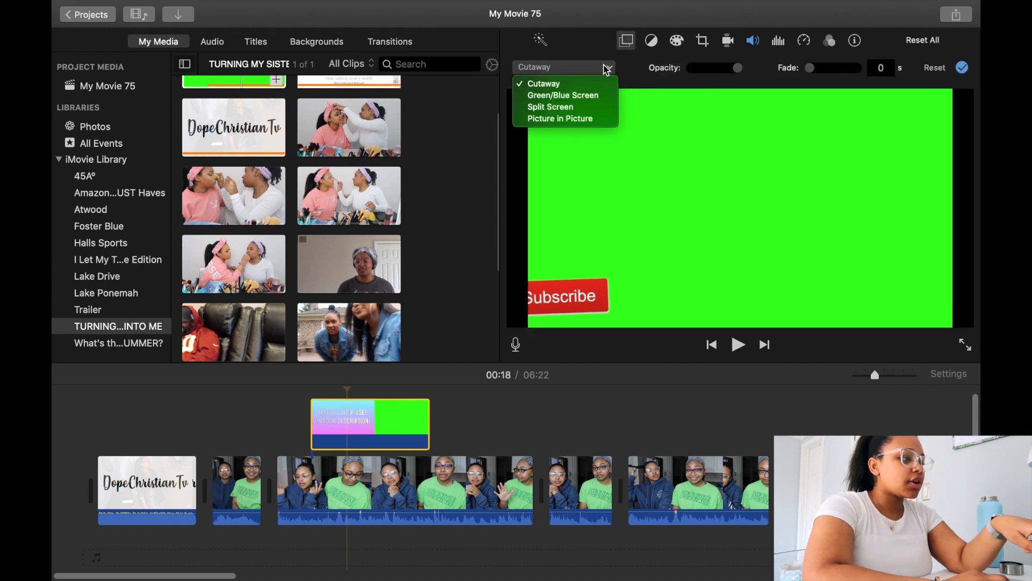
click(597, 95)
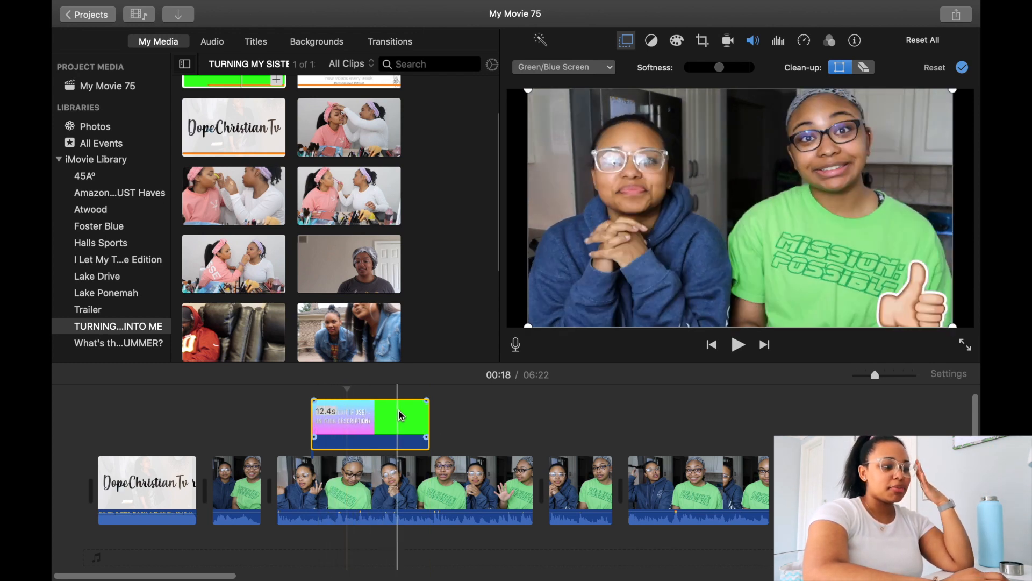
Step: Take iMovie out of full screen, switch to Keynote, minimize the temp presentation and enlarge the theme chooser
mouse_move(235, 1)
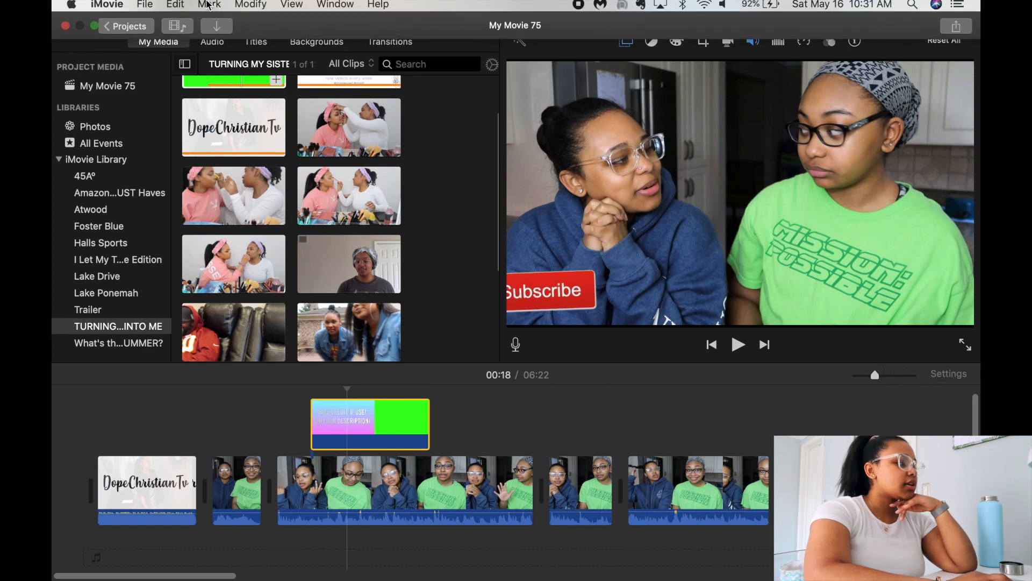
click(97, 30)
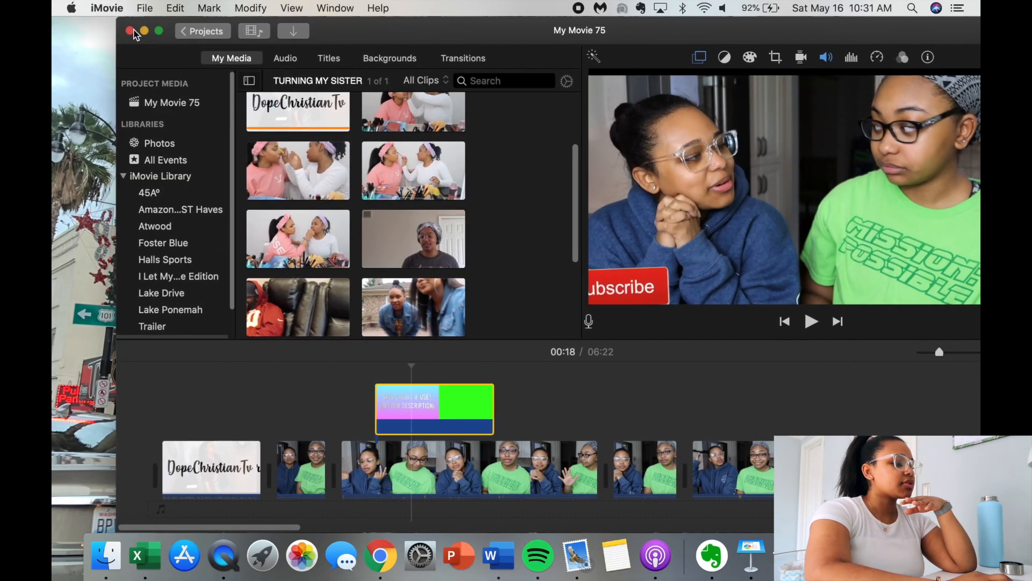
click(145, 31)
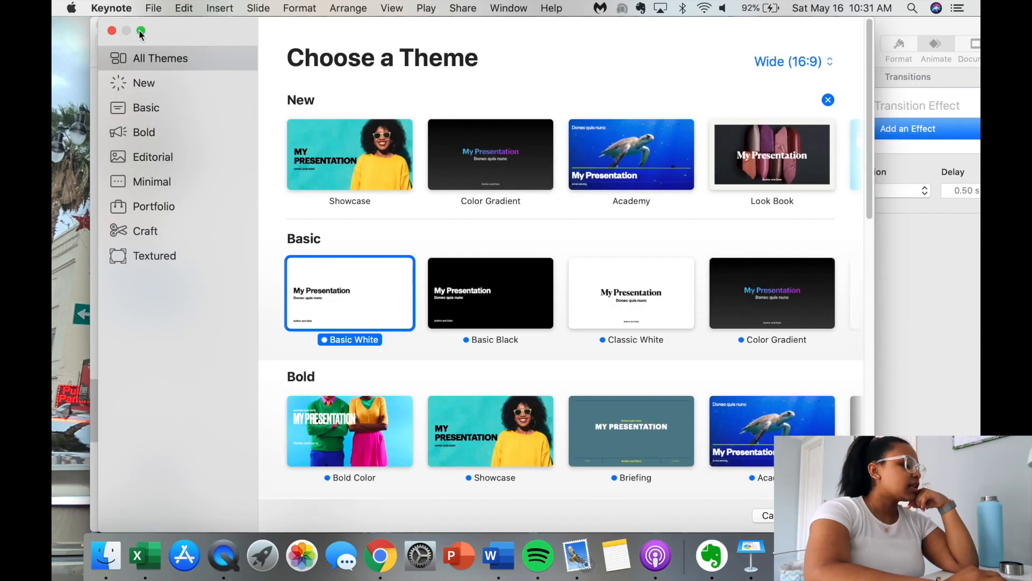
drag(178, 26, 183, 71)
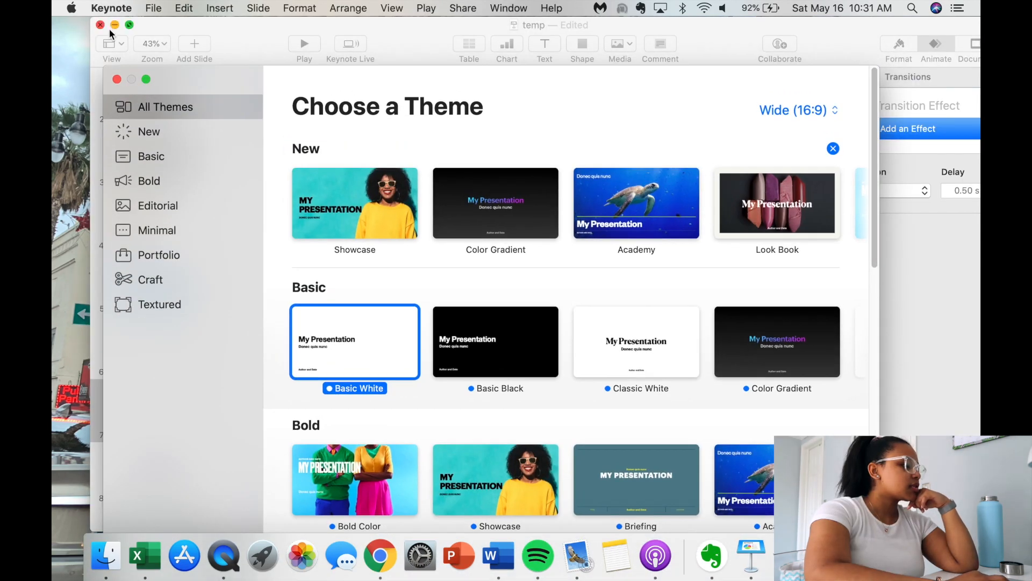
click(115, 26)
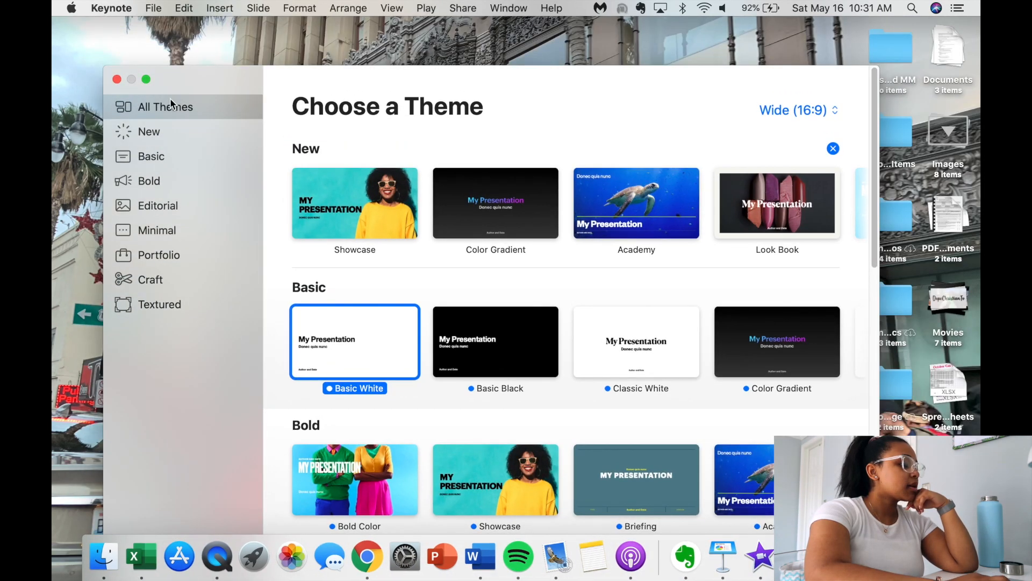
click(144, 78)
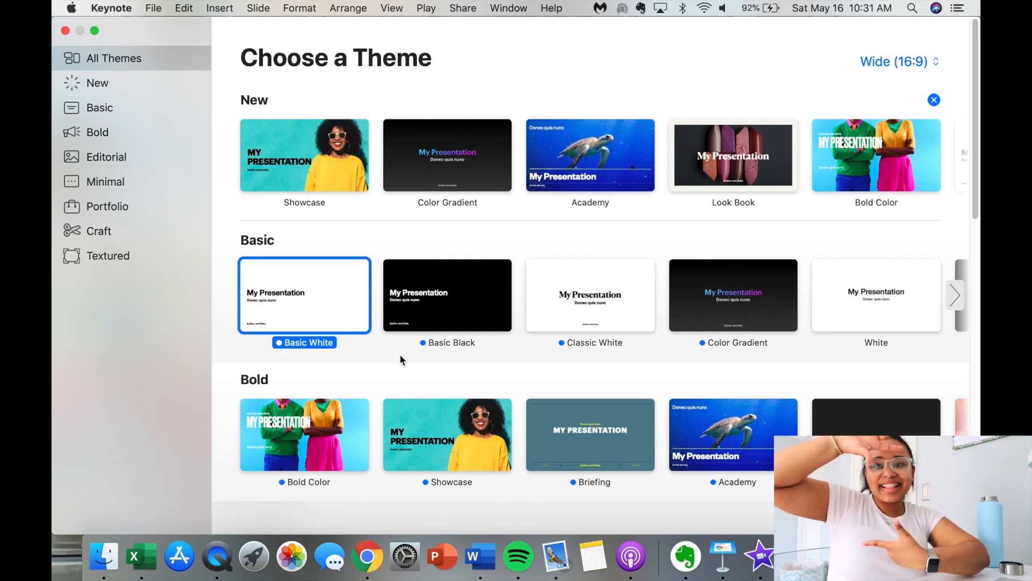
Step: Browse the basic themes, create a new presentation with Basic White, and show it in full screen
scroll(755, 321, right, 3)
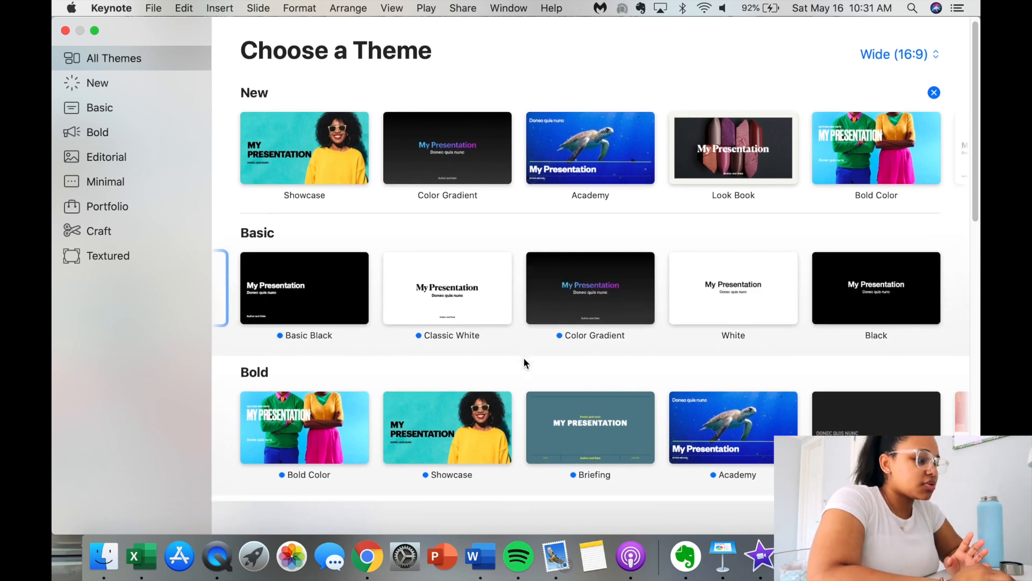
scroll(460, 311, left, 3)
double_click(328, 310)
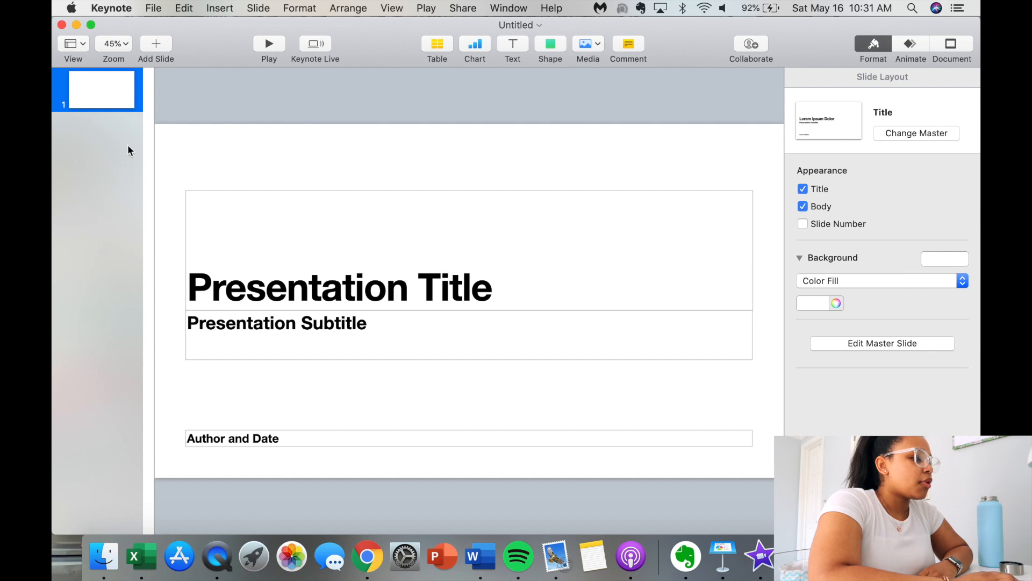
click(91, 25)
Step: Delete the title, subtitle and author placeholders from the slide, and fill its background with bright green
click(344, 302)
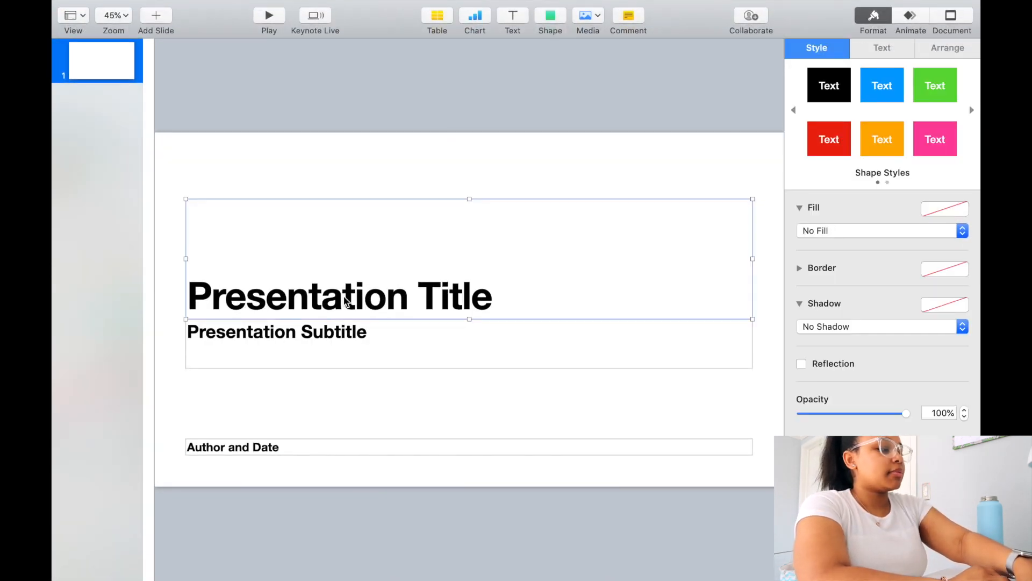
key(Delete)
click(338, 329)
key(Delete)
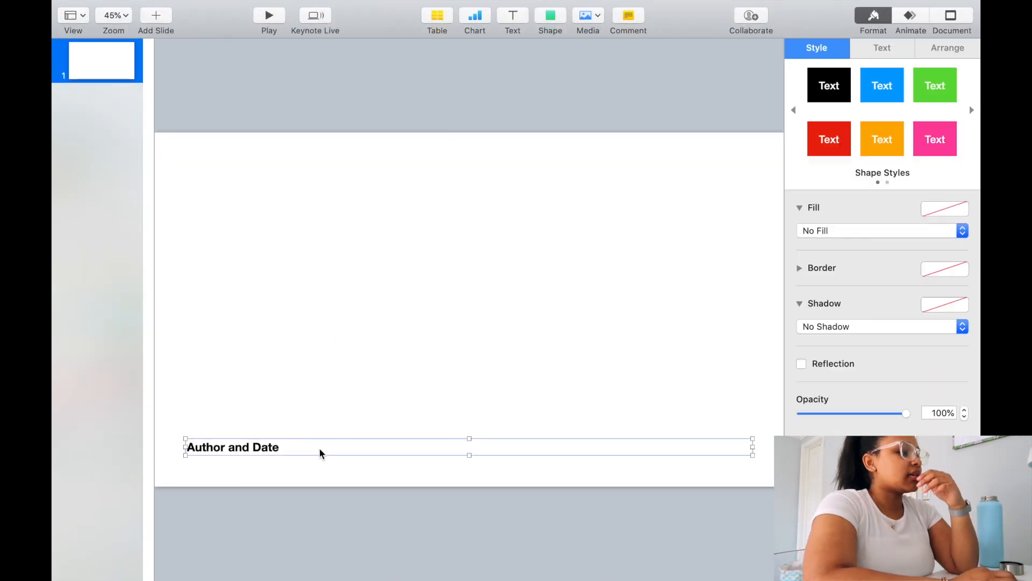
click(319, 449)
key(Delete)
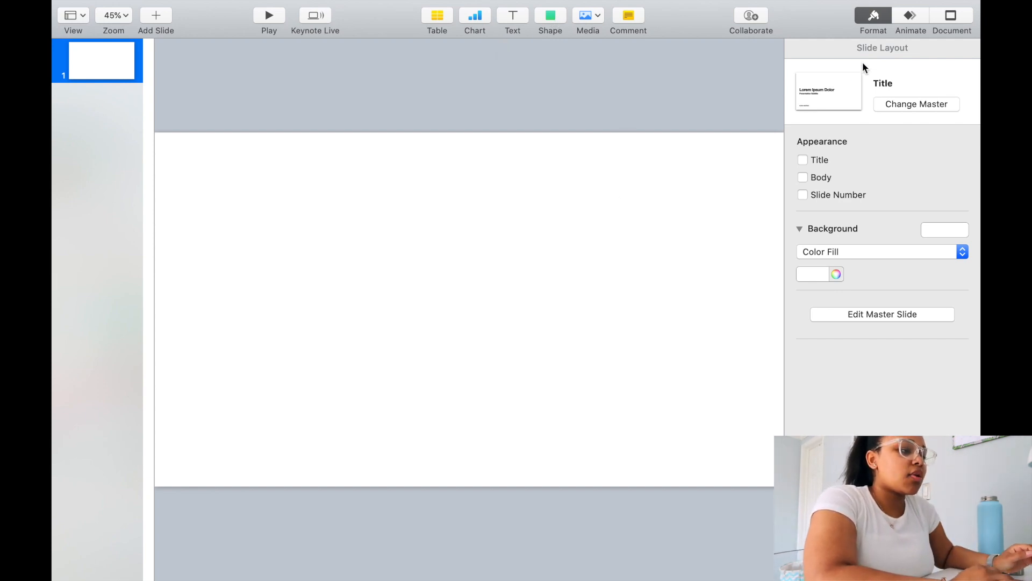
click(817, 274)
click(808, 304)
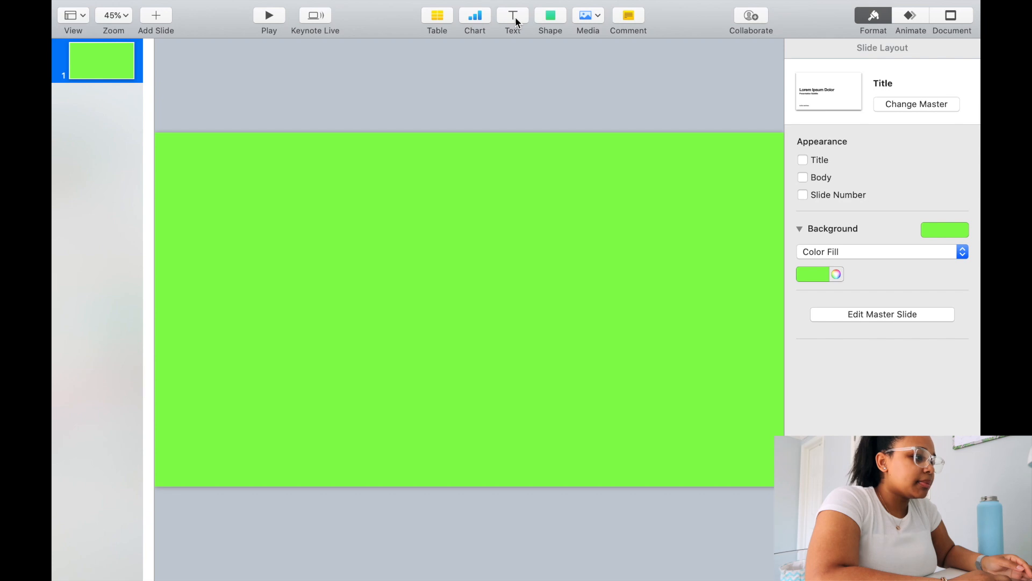
Step: Place the two text images side by side on the green slide and slightly enlarge them
click(587, 16)
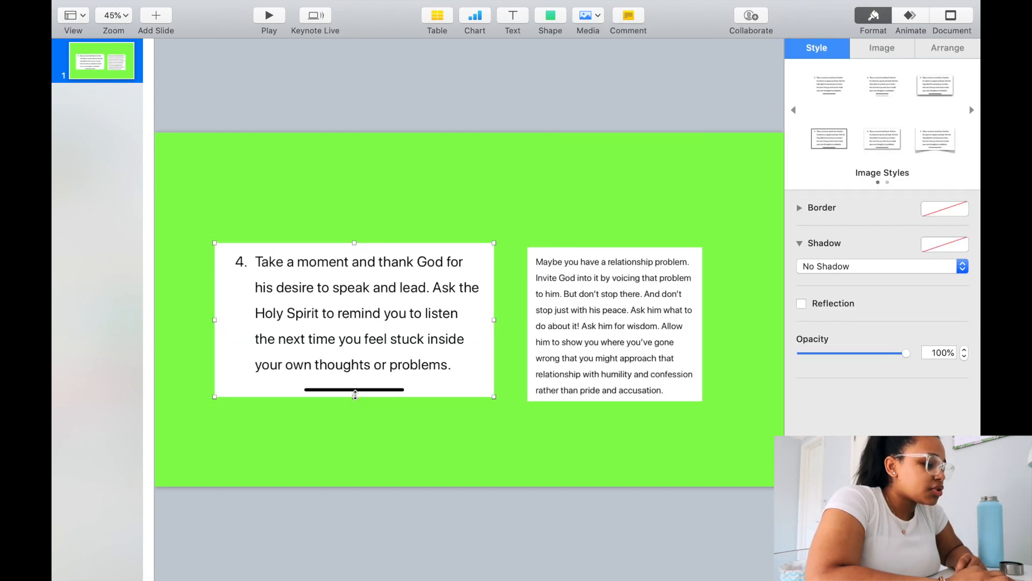
drag(355, 395, 355, 401)
click(567, 329)
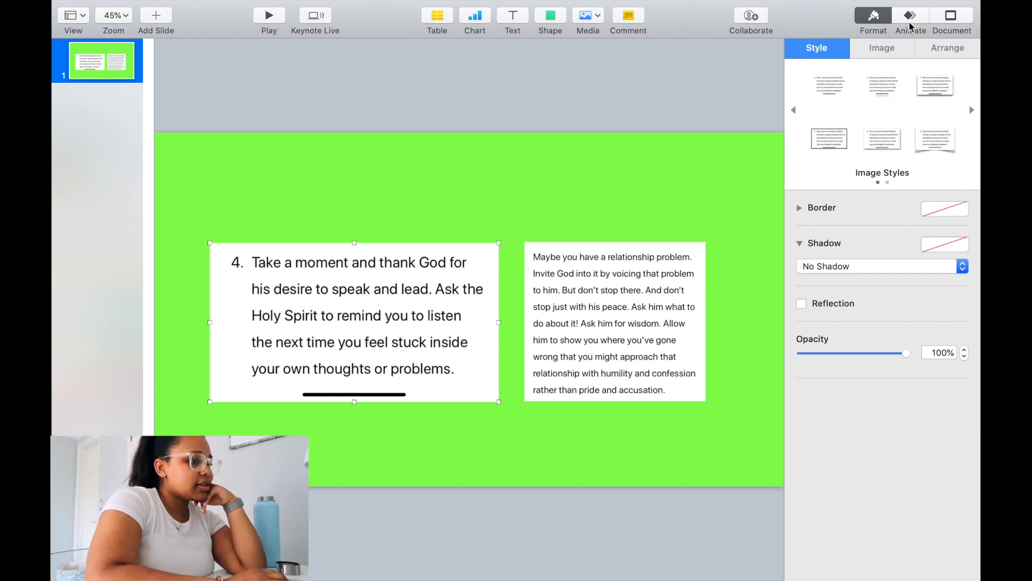
Step: Add a Dissolve build-in effect to the "Take a moment" image, preview Move In, and change the effect to Move In
click(911, 18)
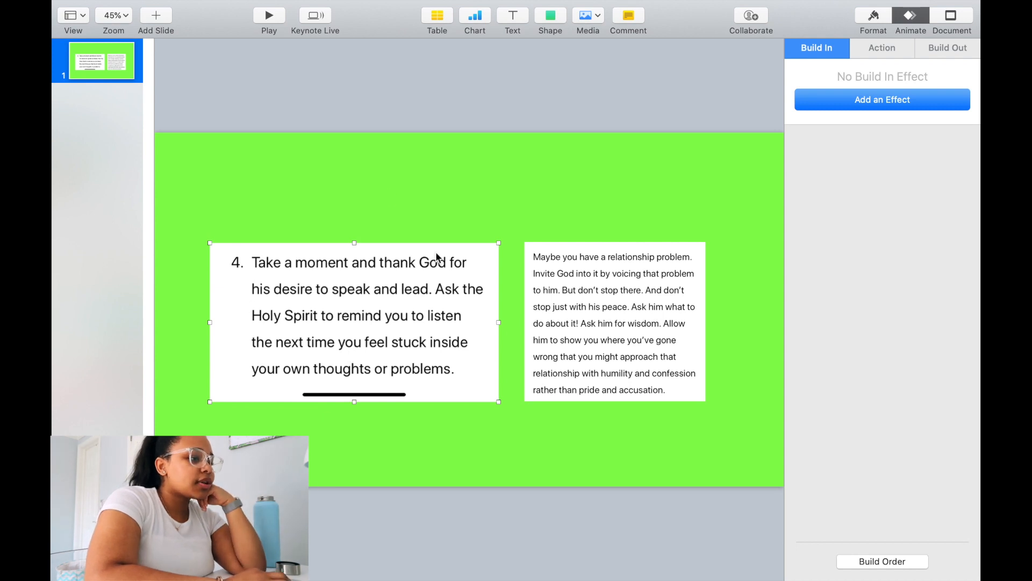
click(893, 99)
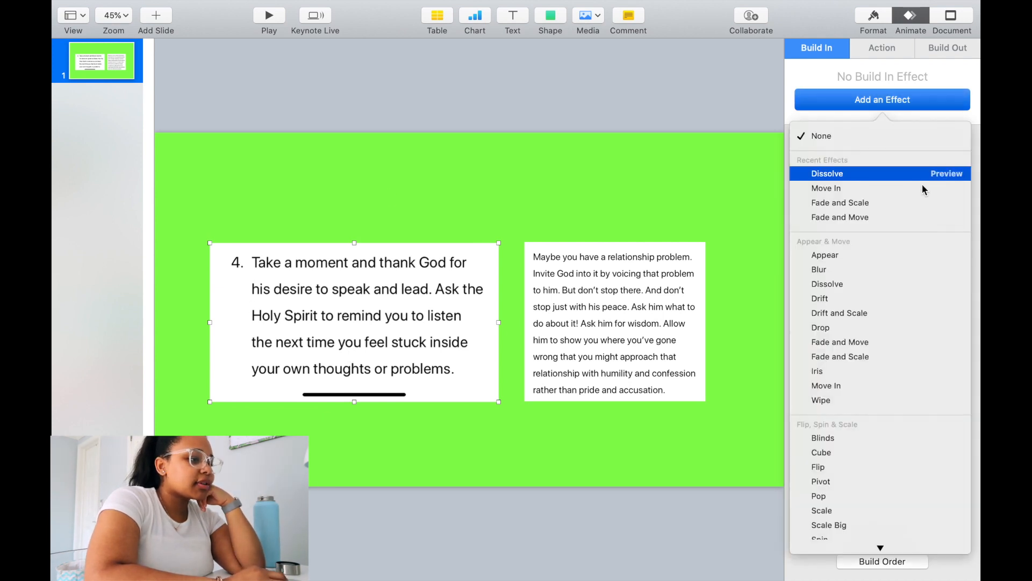
click(953, 170)
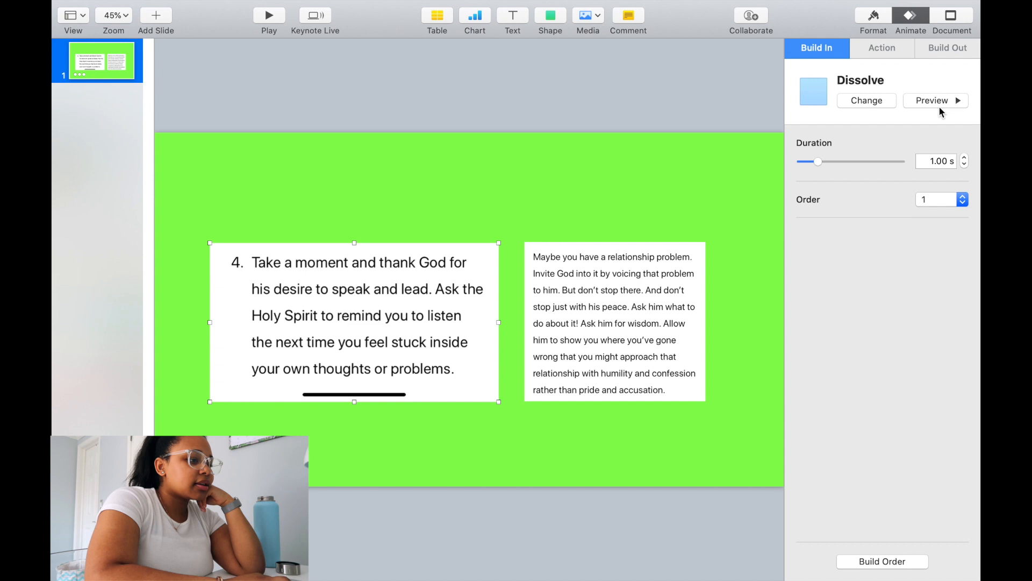
click(873, 101)
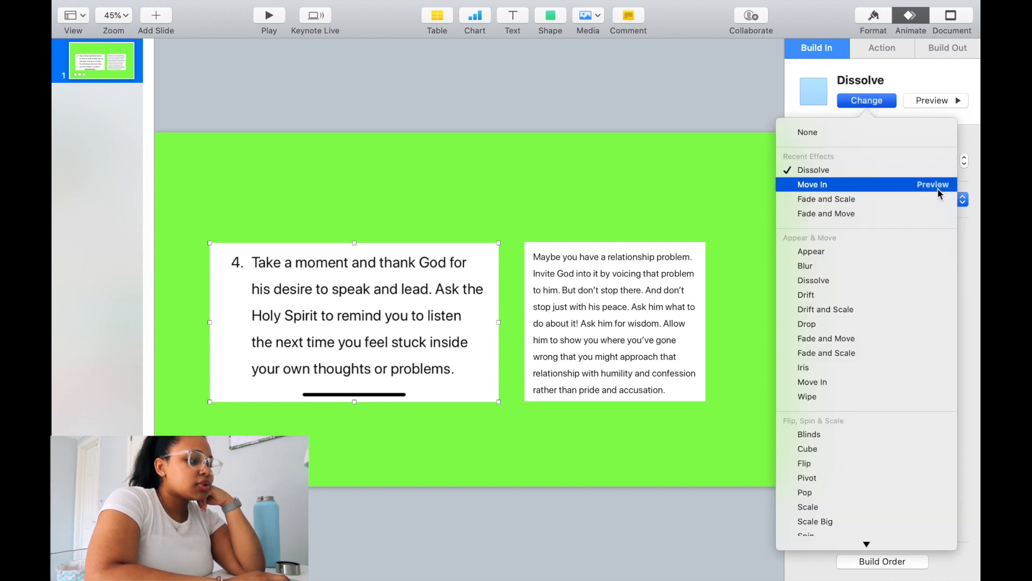
click(938, 185)
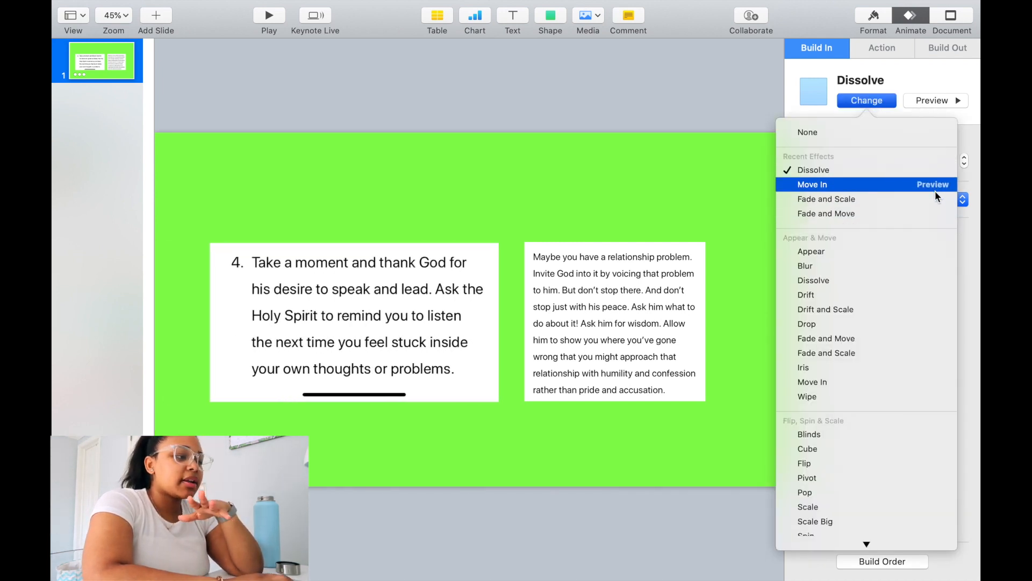
click(867, 192)
Step: Give the "Maybe you have a relationship problem" image a Move In build-in effect with the direction Right to Left
click(643, 299)
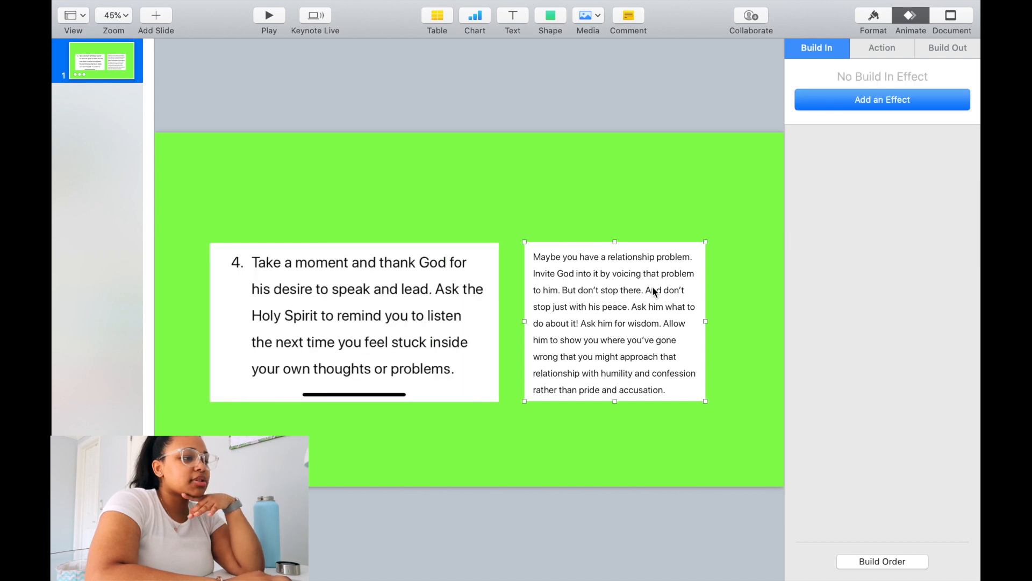
click(866, 101)
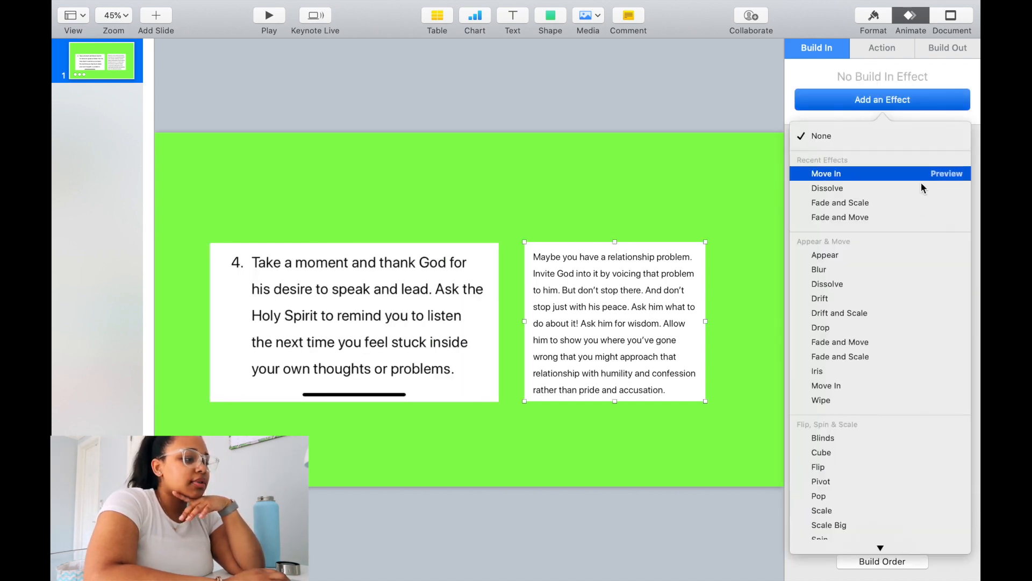
click(883, 174)
click(897, 186)
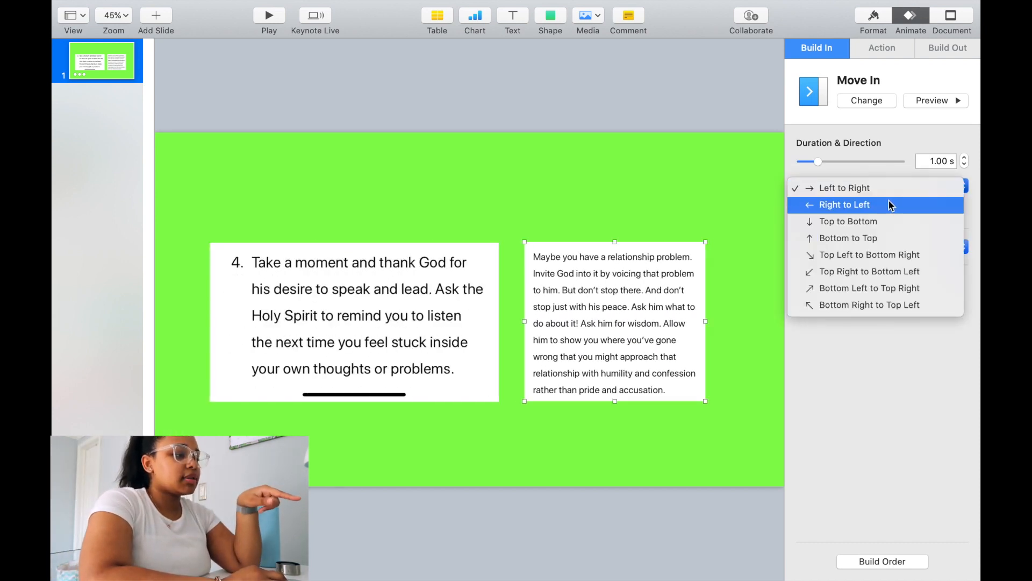
click(890, 205)
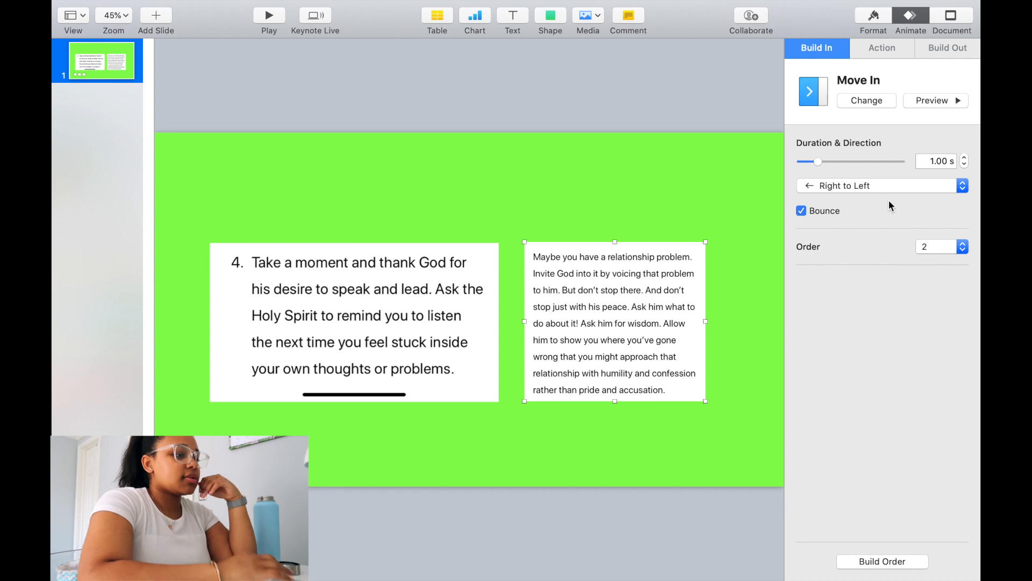
click(677, 184)
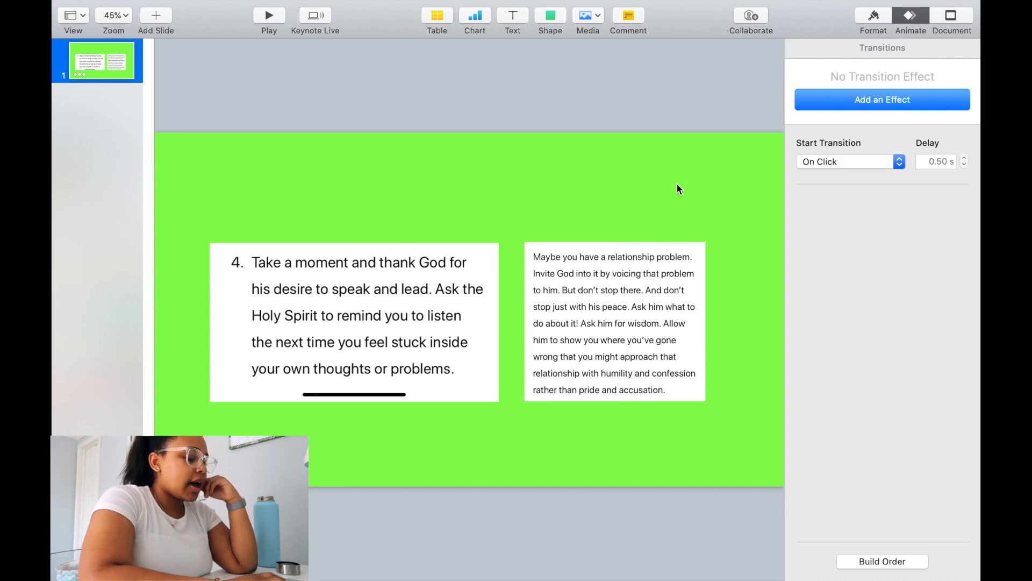